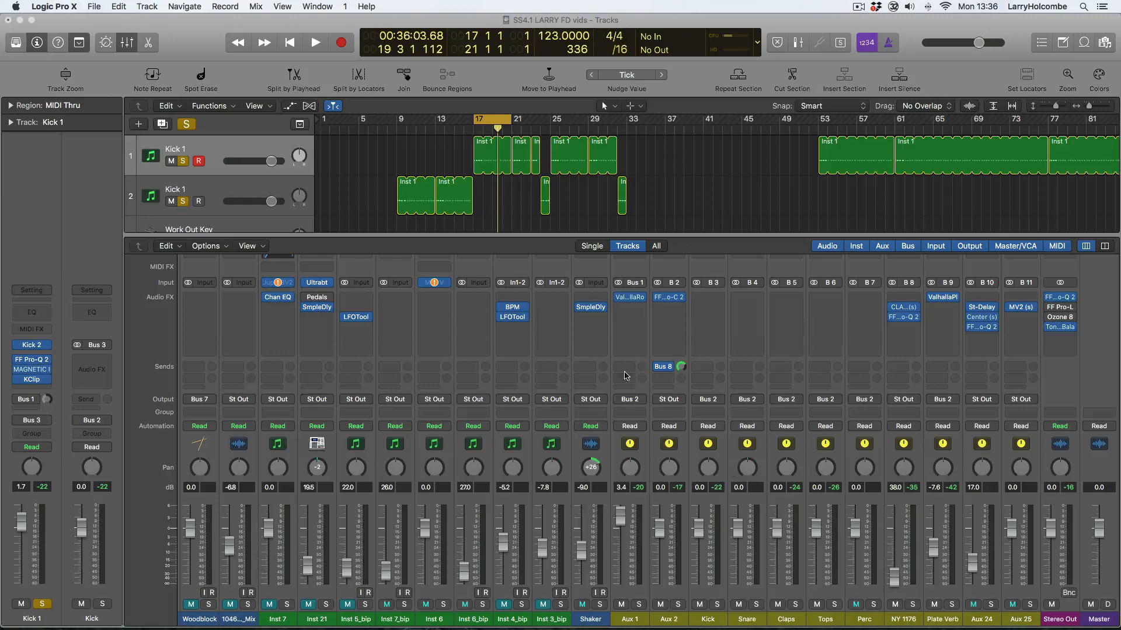
Step: Look over the mixer channels' Bus 1 sends and open the ValhallaRoom reverb inserted on Aux 1
{"action": "scroll", "coordinate": [642, 467], "scroll_direction": "left", "scroll_amount": 15}
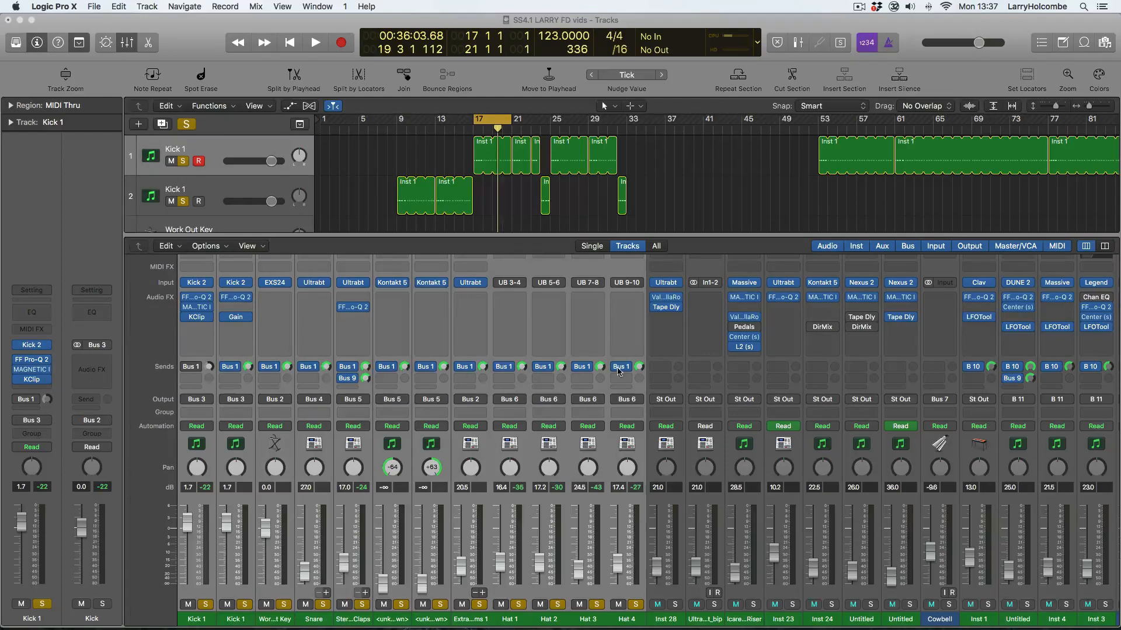
{"action": "scroll", "coordinate": [591, 371], "scroll_direction": "right", "scroll_amount": 10}
{"action": "scroll", "coordinate": [591, 372], "scroll_direction": "right", "scroll_amount": 10}
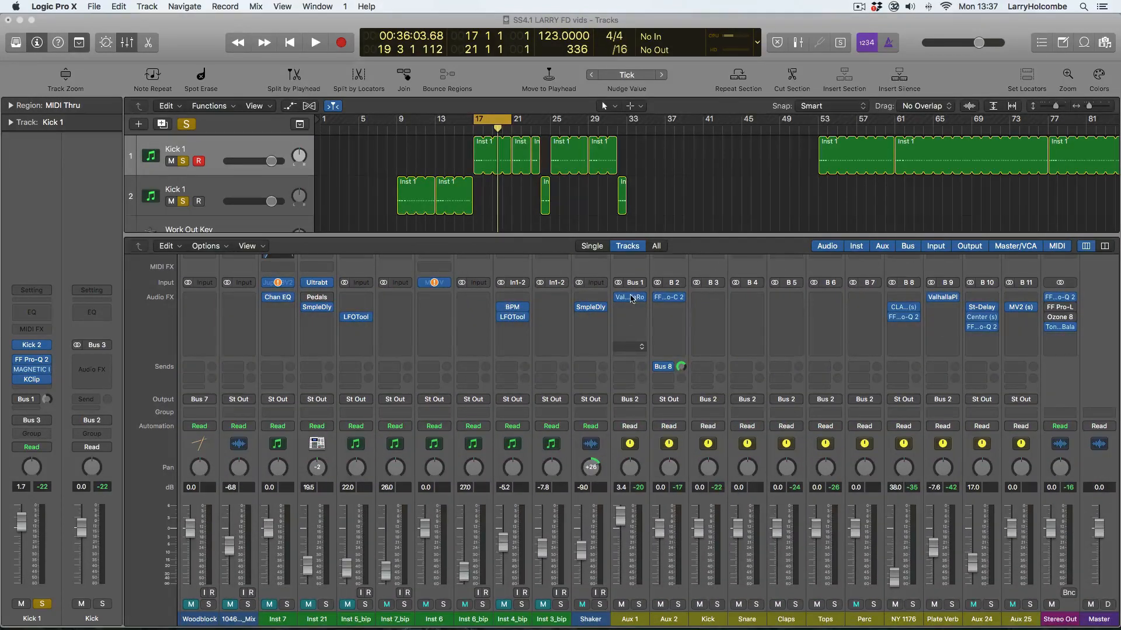
{"action": "left_click", "coordinate": [635, 298]}
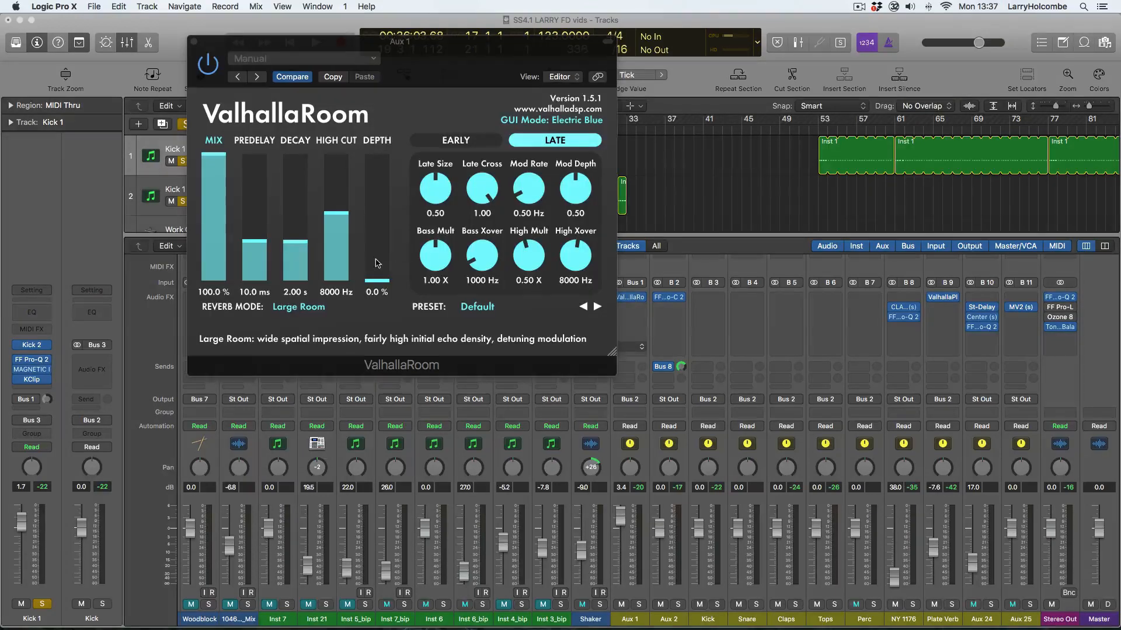
Step: Audition the reverb's Depth at about 50% and 100%, and bring it back to 0%
{"action": "left_click_drag", "start_coordinate": [378, 258], "coordinate": [376, 216]}
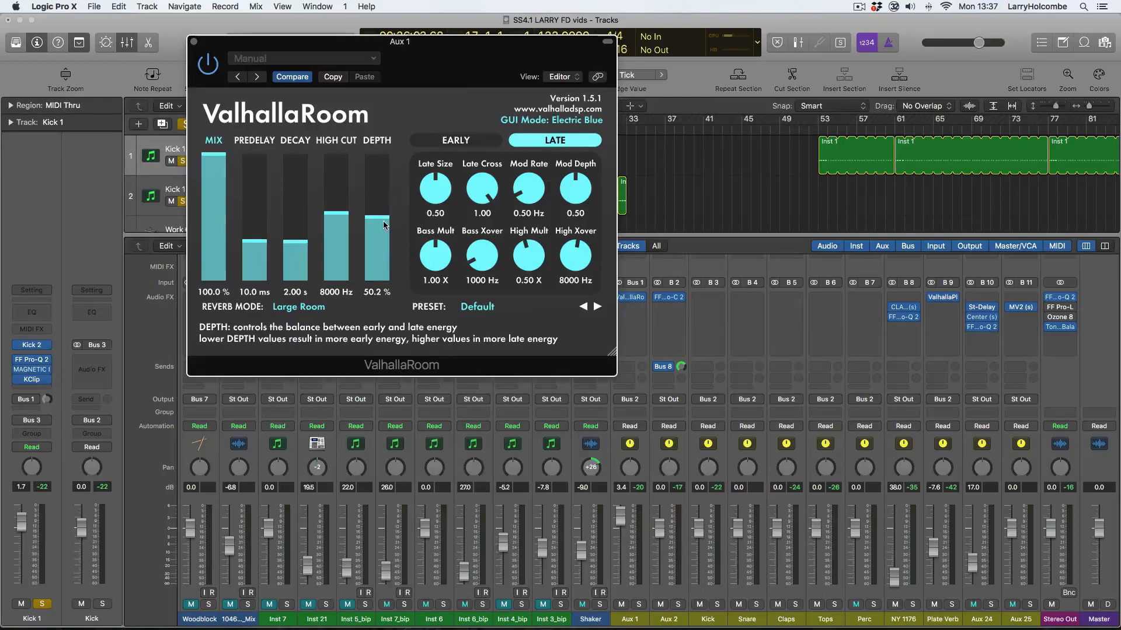
{"action": "left_click_drag", "start_coordinate": [384, 232], "coordinate": [383, 160]}
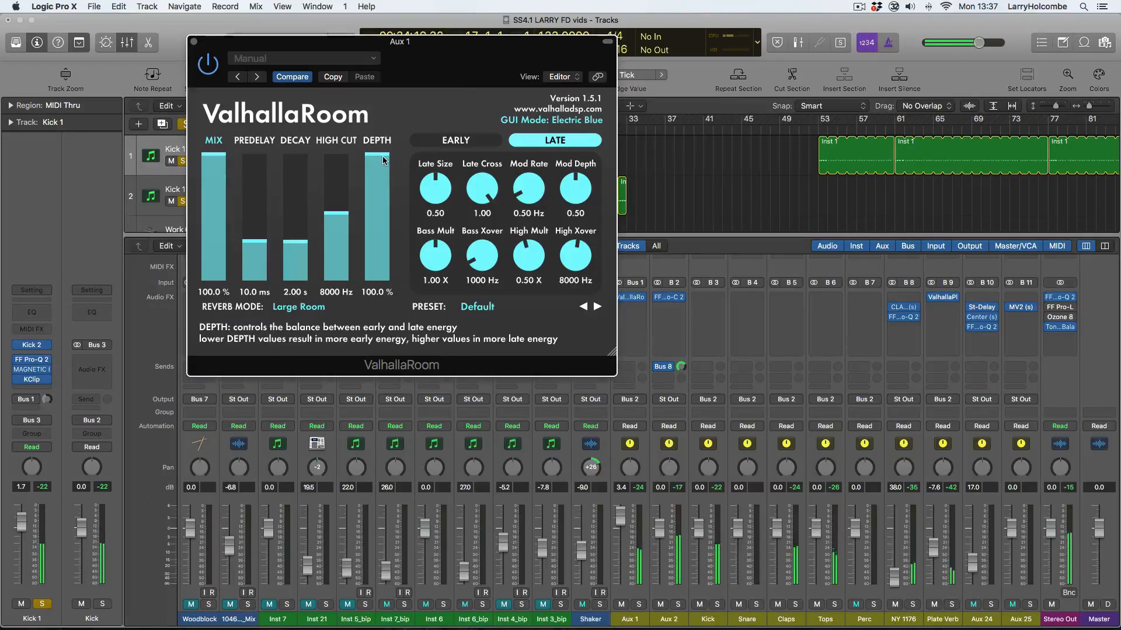
{"action": "left_click_drag", "start_coordinate": [383, 160], "coordinate": [386, 301]}
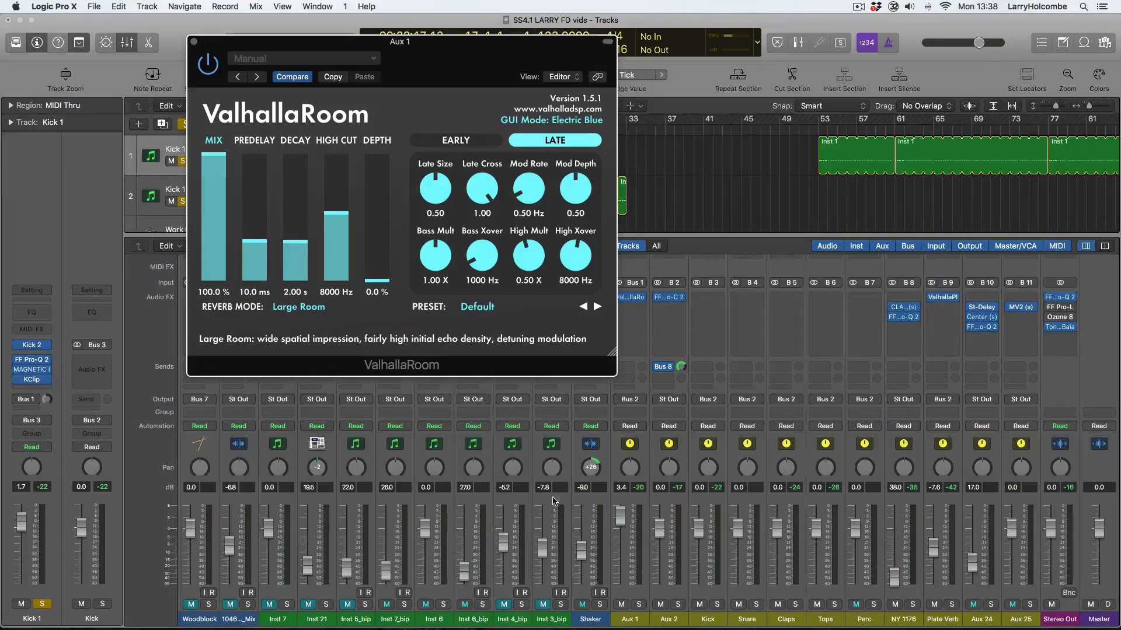
Step: Lower the Aux 1 reverb return's fader to -7.2 dB
{"action": "scroll", "coordinate": [762, 521], "scroll_direction": "left", "scroll_amount": 10}
{"action": "scroll", "coordinate": [762, 522], "scroll_direction": "right", "scroll_amount": 20}
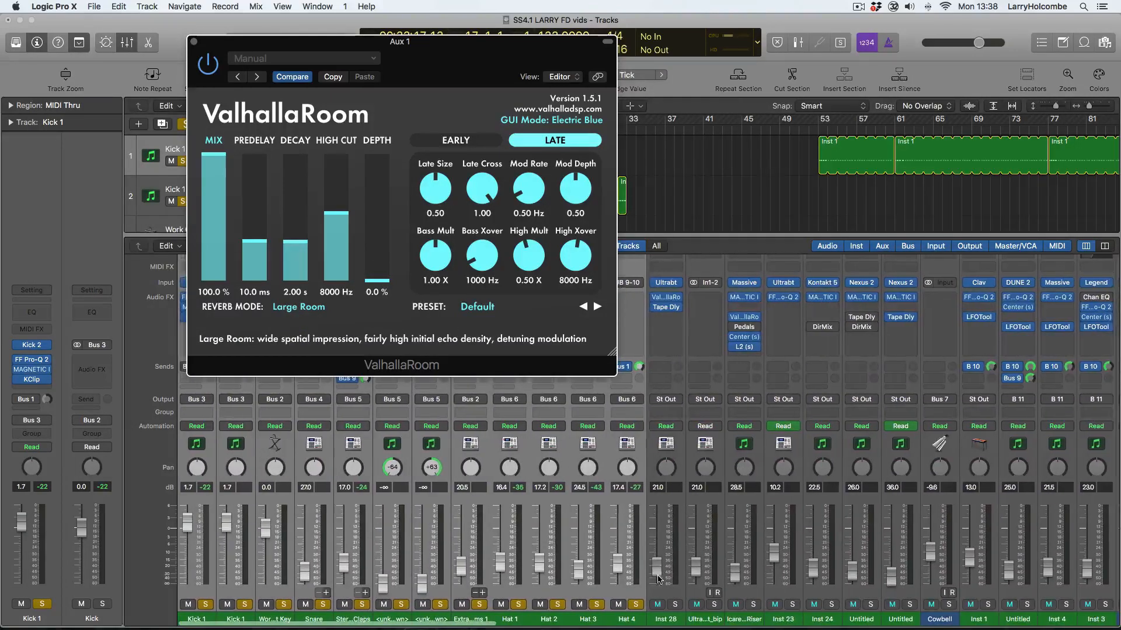
{"action": "scroll", "coordinate": [746, 526], "scroll_direction": "right", "scroll_amount": 15}
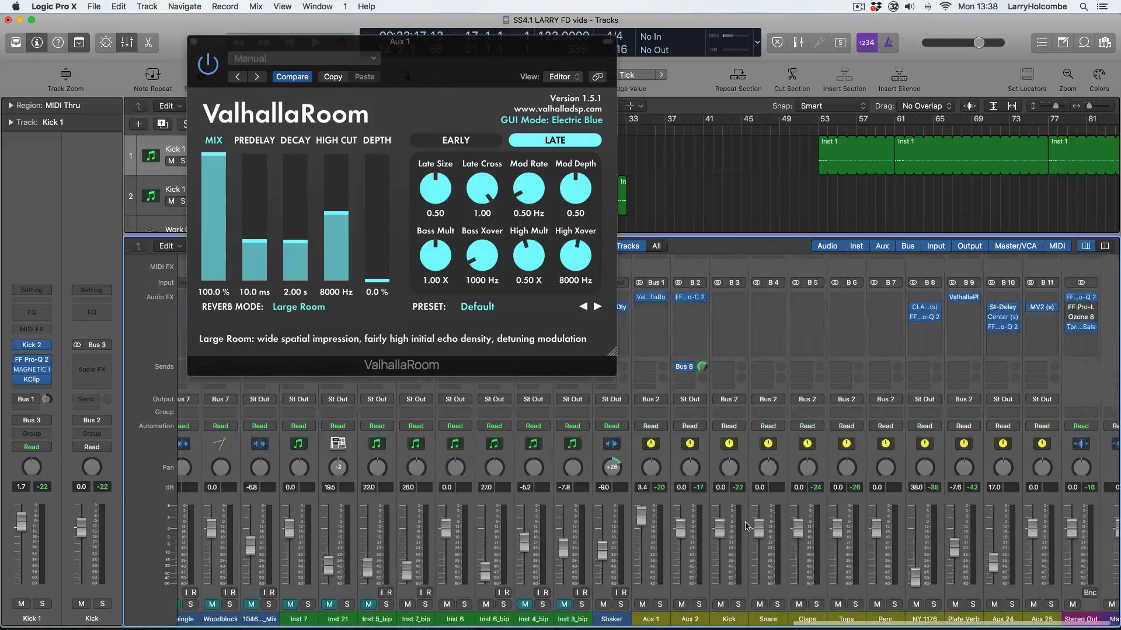
{"action": "scroll", "coordinate": [770, 528], "scroll_direction": "left", "scroll_amount": 1}
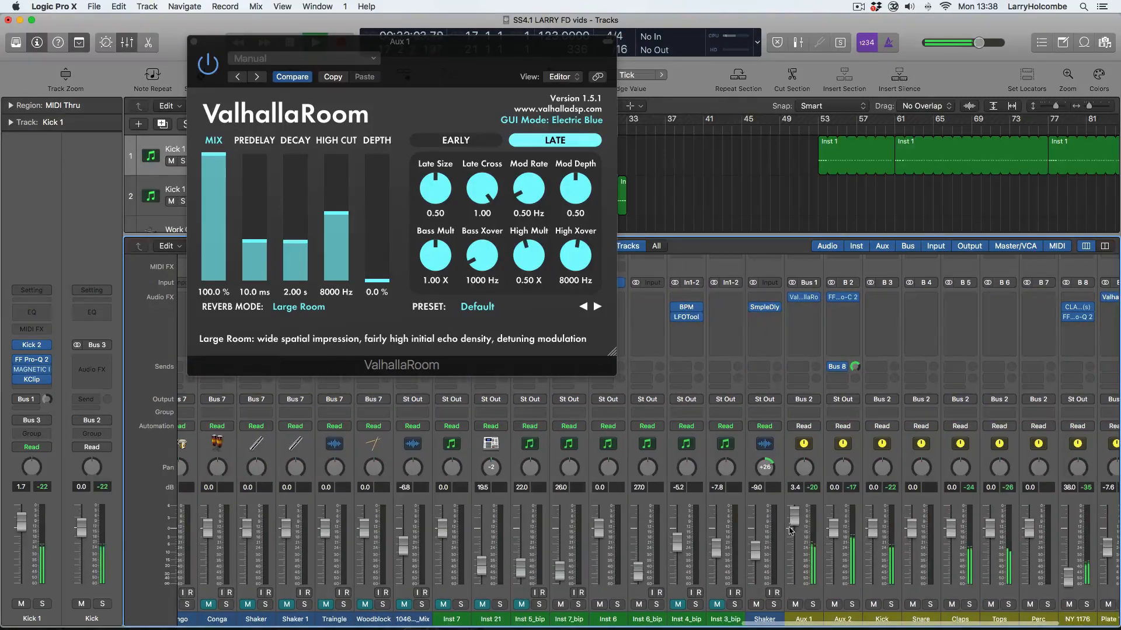
{"action": "left_click_drag", "start_coordinate": [793, 521], "coordinate": [795, 549]}
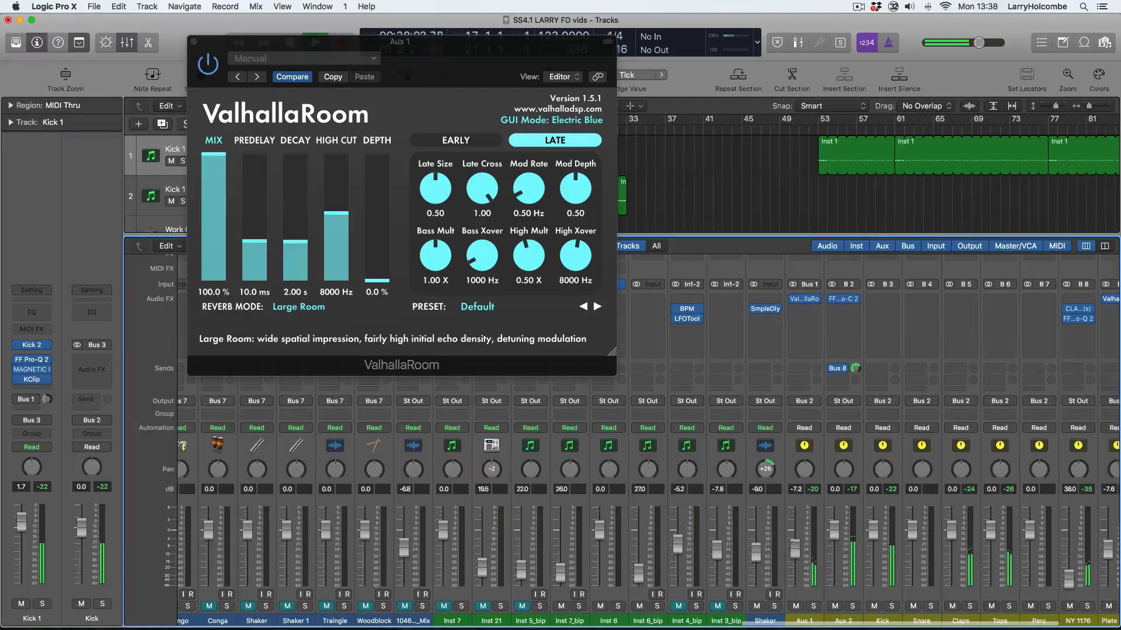
Step: Compare the mix with Aux 1 muted and unmuted, trying its fader at -5.3 dB and -6.3 dB
{"action": "left_click", "coordinate": [796, 606]}
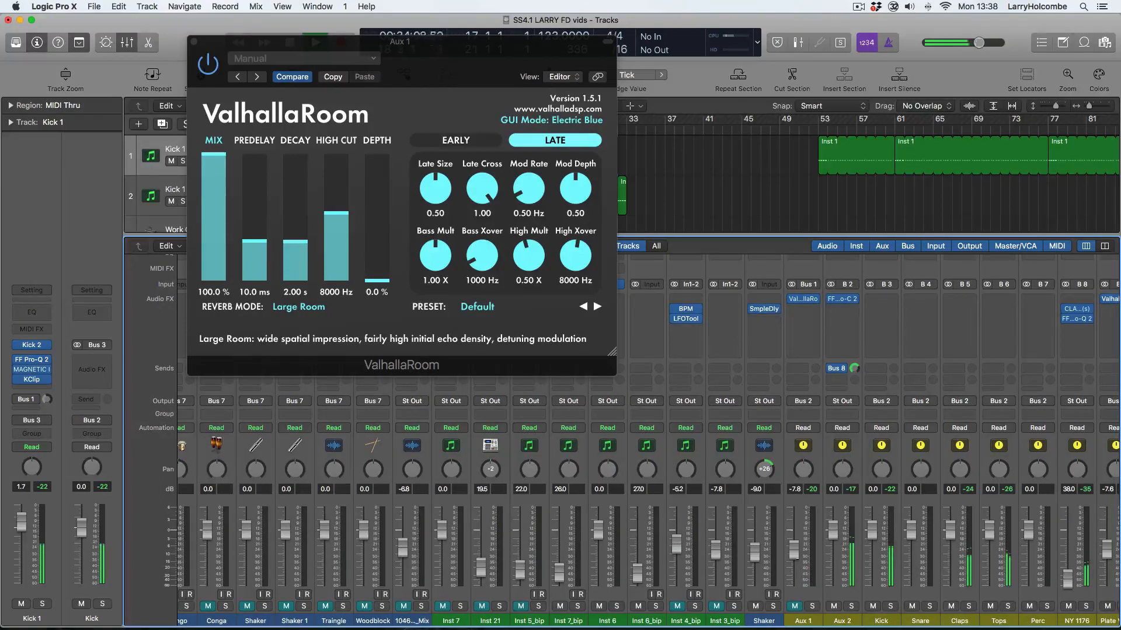
{"action": "left_click", "coordinate": [795, 607]}
{"action": "left_click_drag", "start_coordinate": [796, 569], "coordinate": [794, 550]}
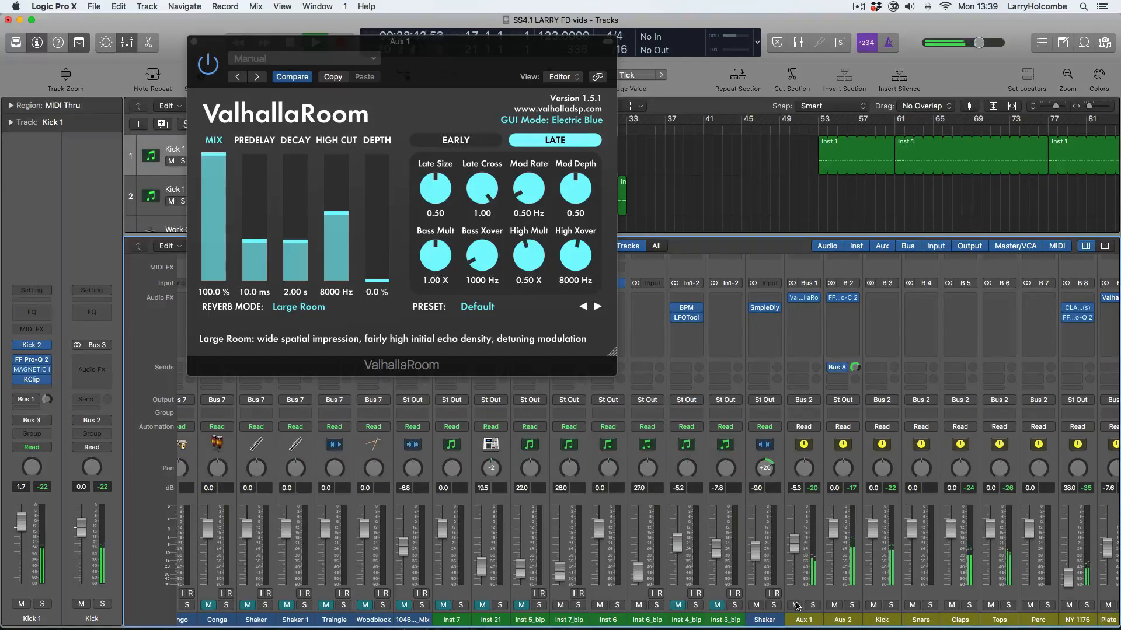
{"action": "left_click", "coordinate": [796, 605]}
{"action": "left_click", "coordinate": [796, 606]}
{"action": "left_click_drag", "start_coordinate": [795, 544], "coordinate": [795, 547]}
{"action": "scroll", "coordinate": [801, 556], "scroll_direction": "right", "scroll_amount": 2}
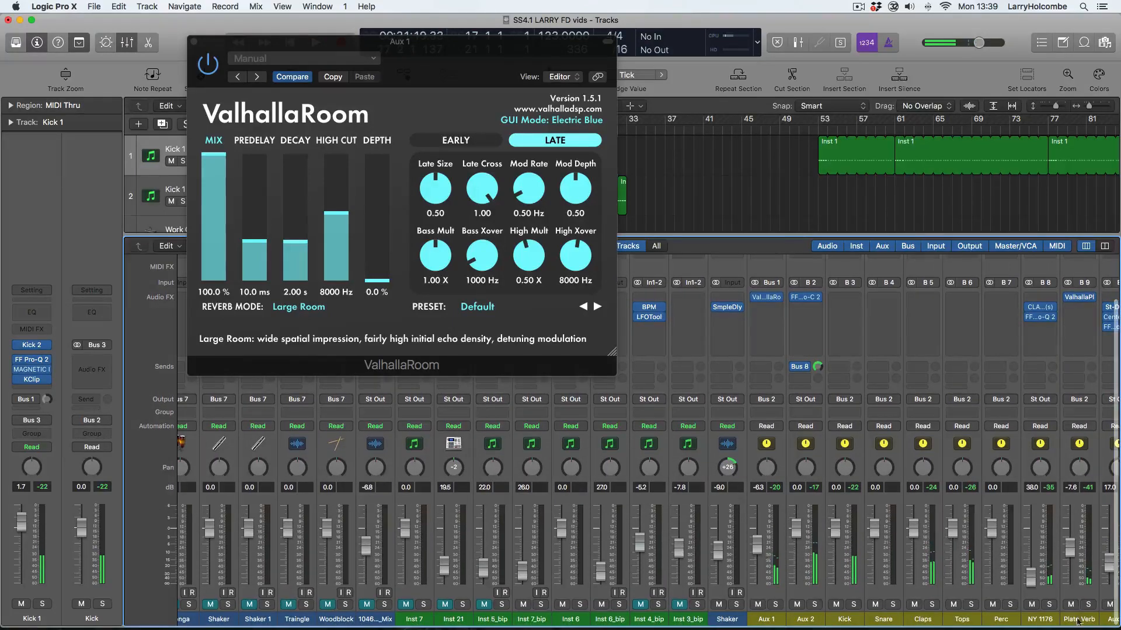
{"action": "scroll", "coordinate": [992, 578], "scroll_direction": "left", "scroll_amount": 3}
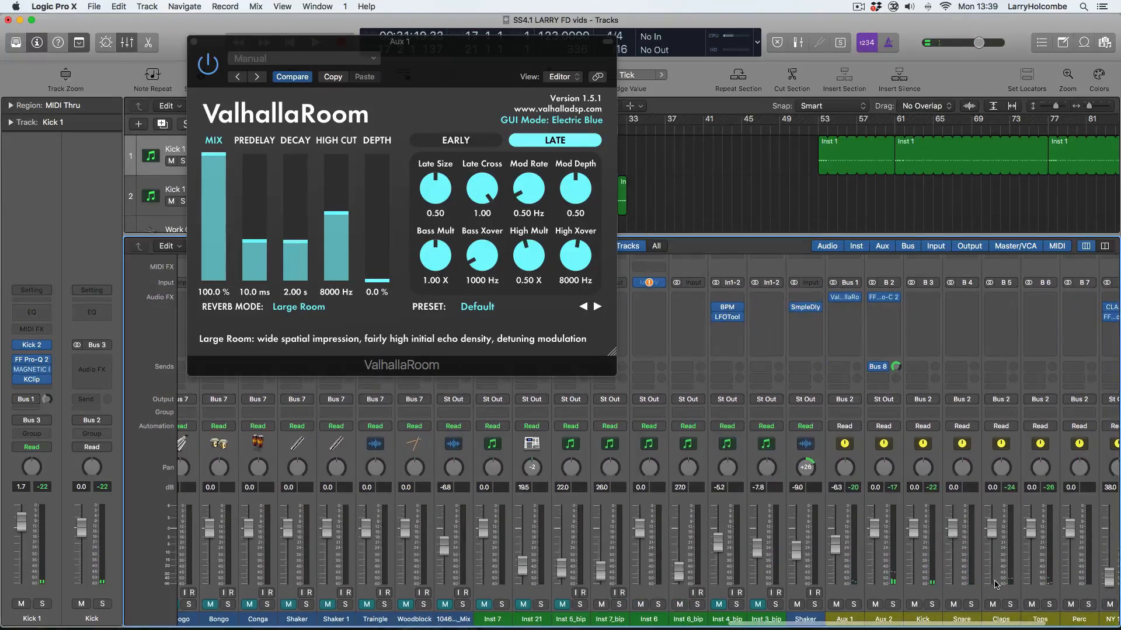
{"action": "scroll", "coordinate": [864, 543], "scroll_direction": "left", "scroll_amount": 1}
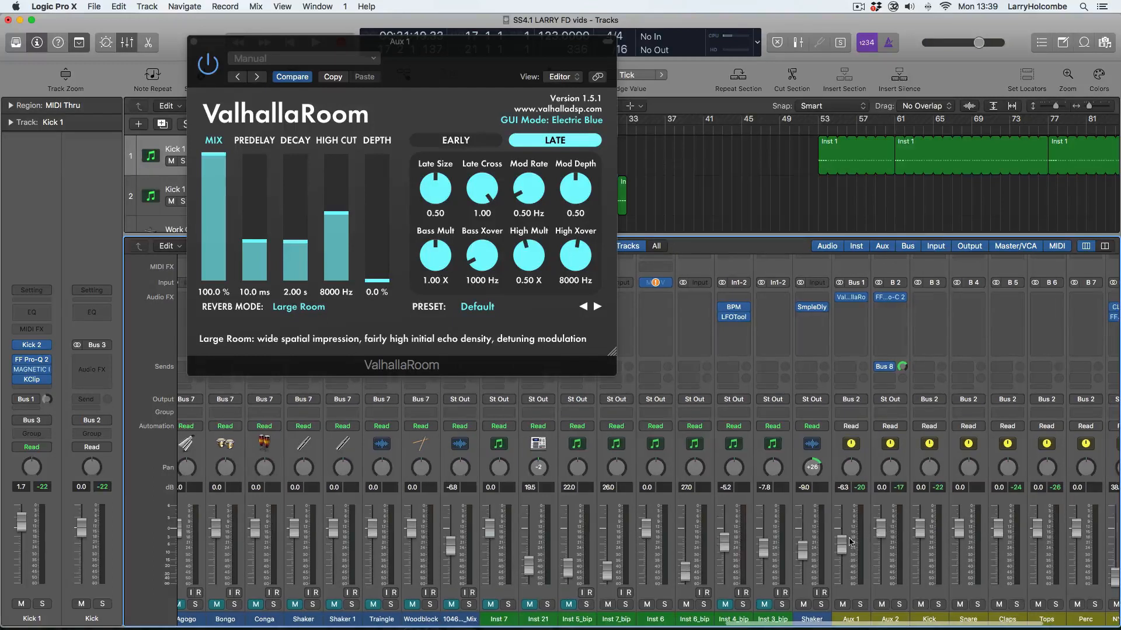
Step: During playback, try Aux 1 at -9.6 dB and -10.0 dB, muting and unmuting it to compare the reverb
{"action": "key", "text": "space"}
{"action": "left_click_drag", "start_coordinate": [842, 548], "coordinate": [842, 556]}
{"action": "scroll", "coordinate": [842, 544], "scroll_direction": "left", "scroll_amount": 1}
{"action": "key", "text": "space"}
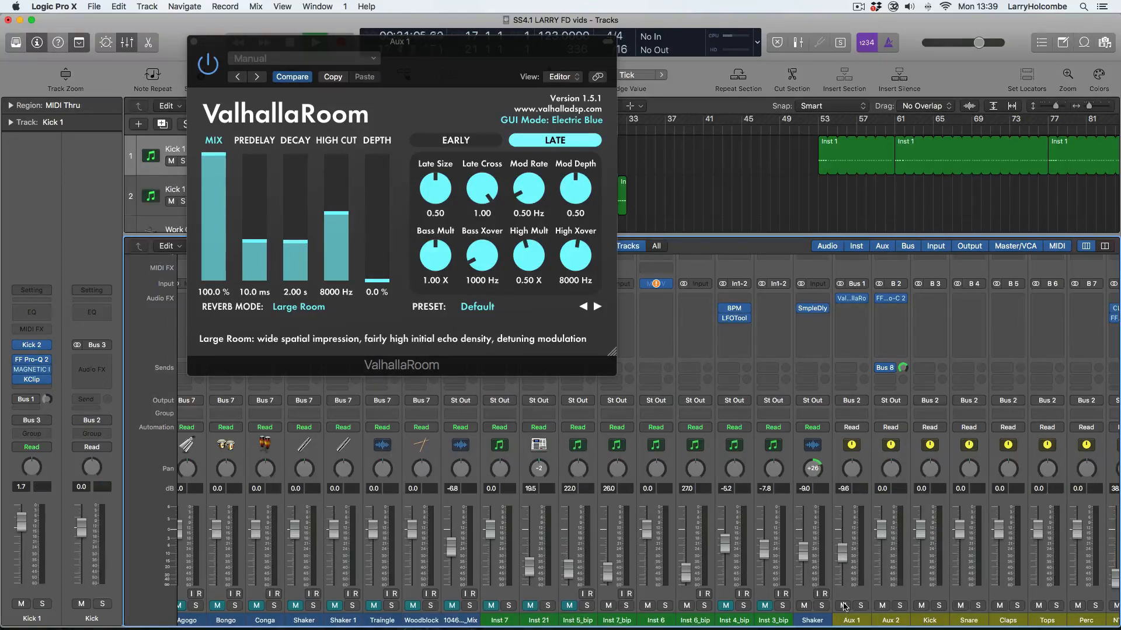
{"action": "key", "text": "space"}
{"action": "left_click", "coordinate": [843, 606]}
{"action": "left_click_drag", "start_coordinate": [843, 561], "coordinate": [843, 562]}
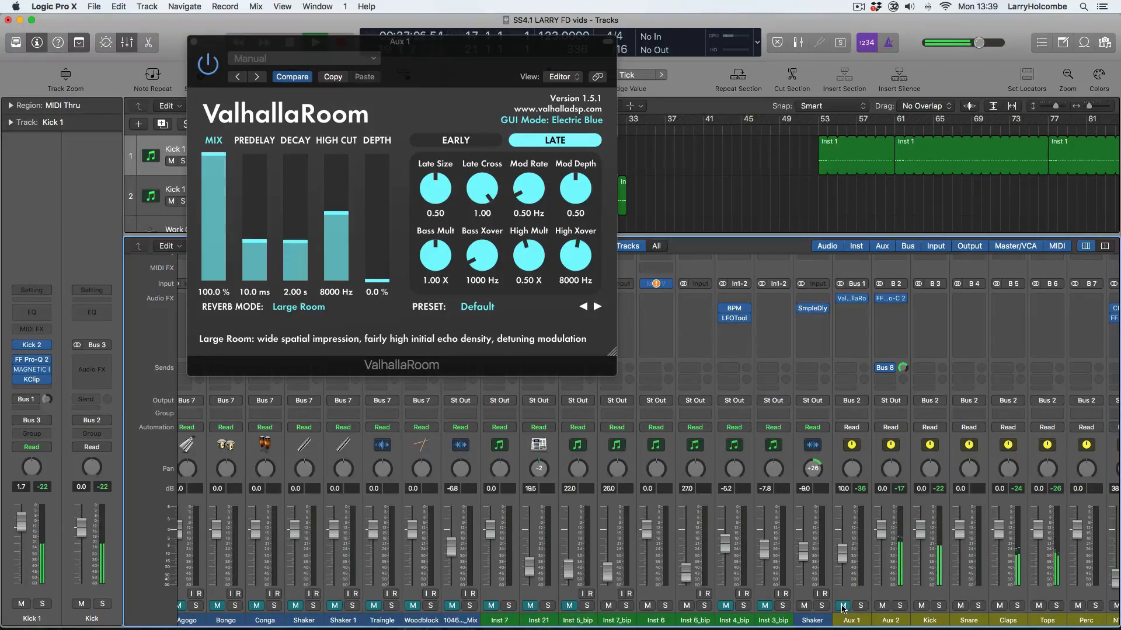
{"action": "left_click", "coordinate": [843, 605]}
Step: Raise Aux 1 to -5.9 dB, compare it muted and unmuted, and settle its fader at -7.6 dB
{"action": "left_click_drag", "start_coordinate": [842, 564], "coordinate": [842, 555]}
{"action": "left_click", "coordinate": [842, 606]}
{"action": "left_click", "coordinate": [841, 606]}
{"action": "left_click", "coordinate": [842, 606]}
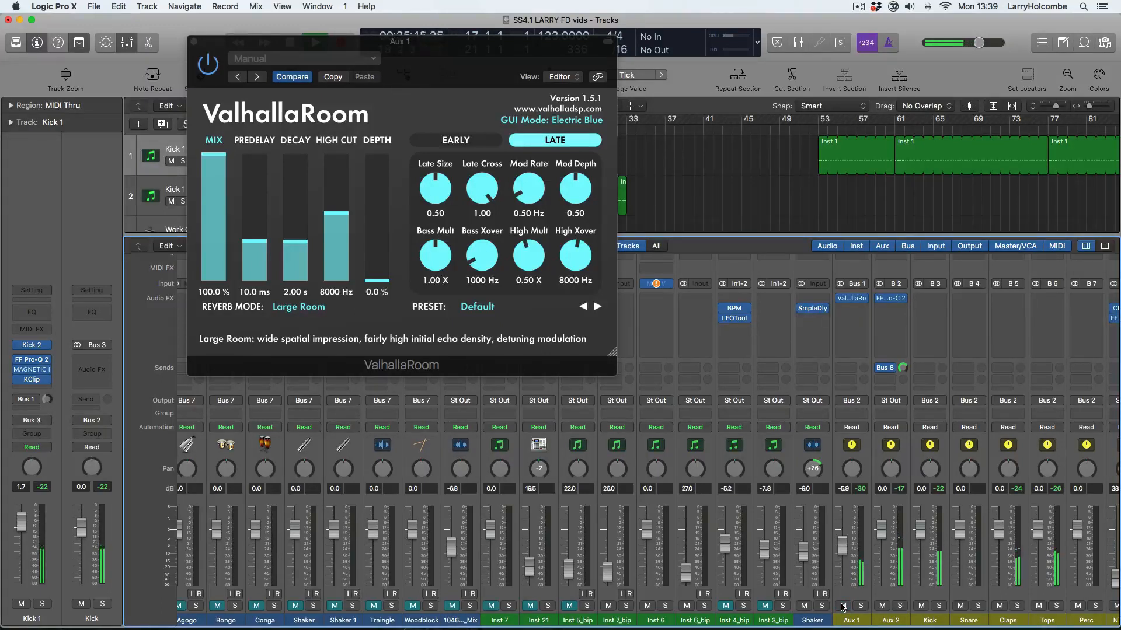
{"action": "left_click_drag", "start_coordinate": [841, 546], "coordinate": [842, 549]}
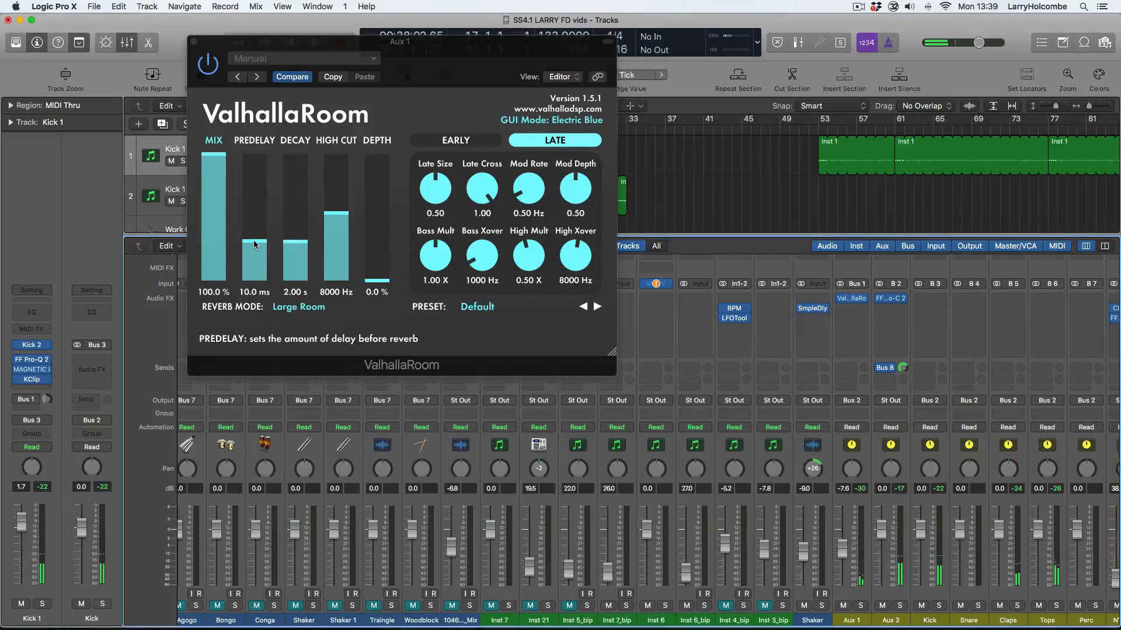
Step: Set the ValhallaRoom predelay to 25.6 ms and lower the Aux 1 fader to -14.6 dB
{"action": "left_click_drag", "start_coordinate": [253, 239], "coordinate": [253, 227]}
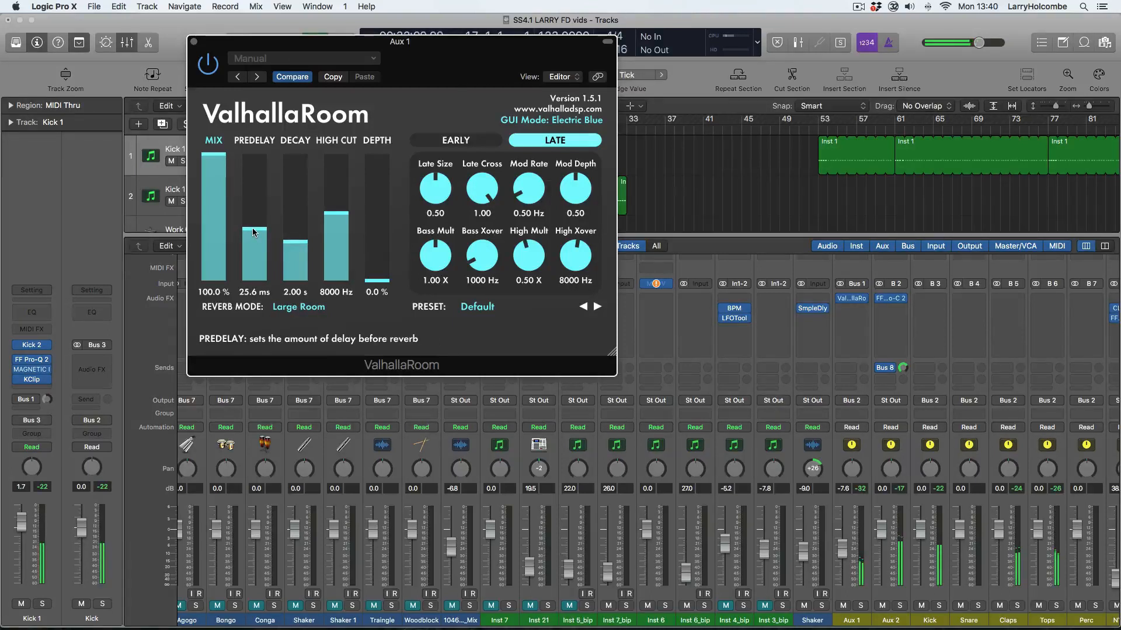
{"action": "left_click_drag", "start_coordinate": [843, 548], "coordinate": [841, 556]}
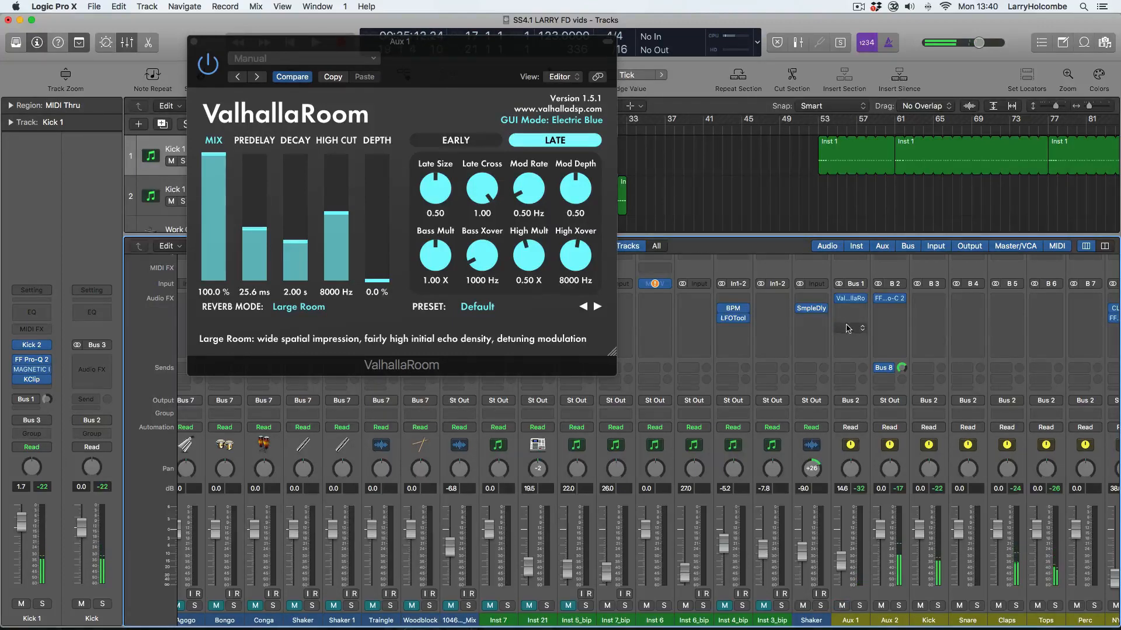
Step: Insert a stereo Xfer Records LFOTool on Aux 1 after the reverb and place its window beside ValhallaRoom
{"action": "left_click", "coordinate": [848, 326]}
{"action": "mouse_move", "coordinate": [863, 611]}
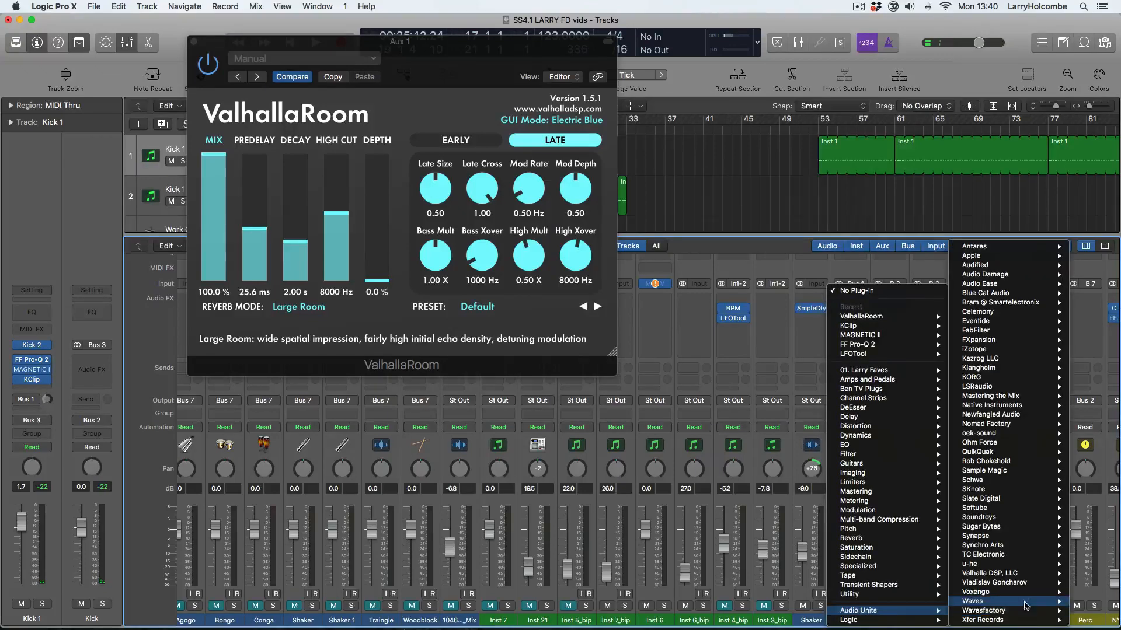
{"action": "mouse_move", "coordinate": [1007, 620]}
{"action": "mouse_move", "coordinate": [899, 605]}
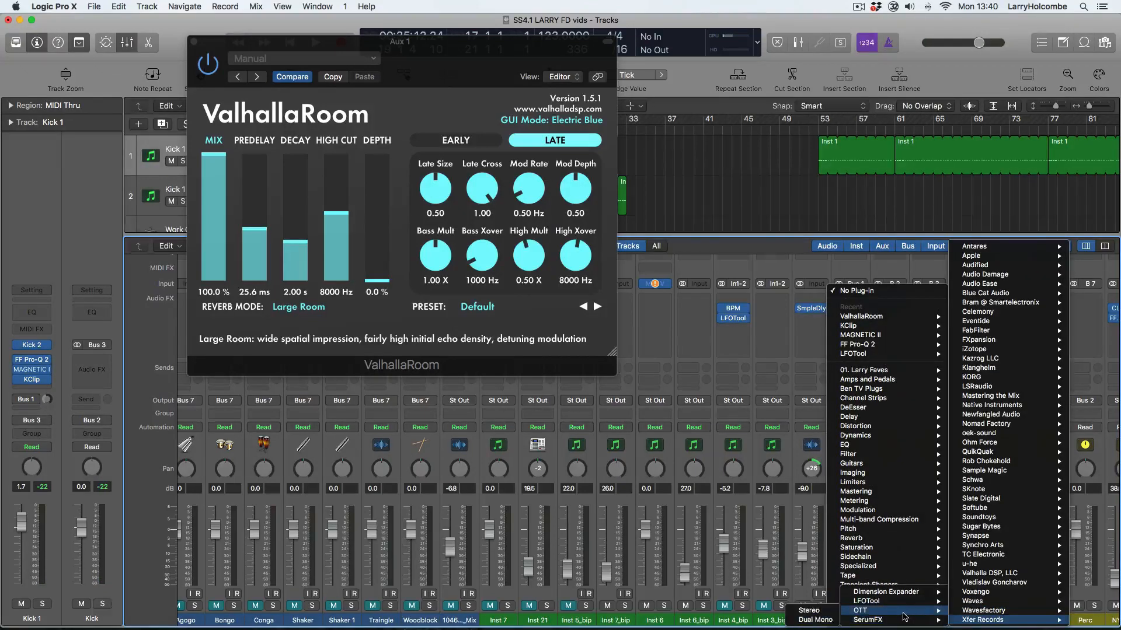
{"action": "left_click", "coordinate": [809, 601]}
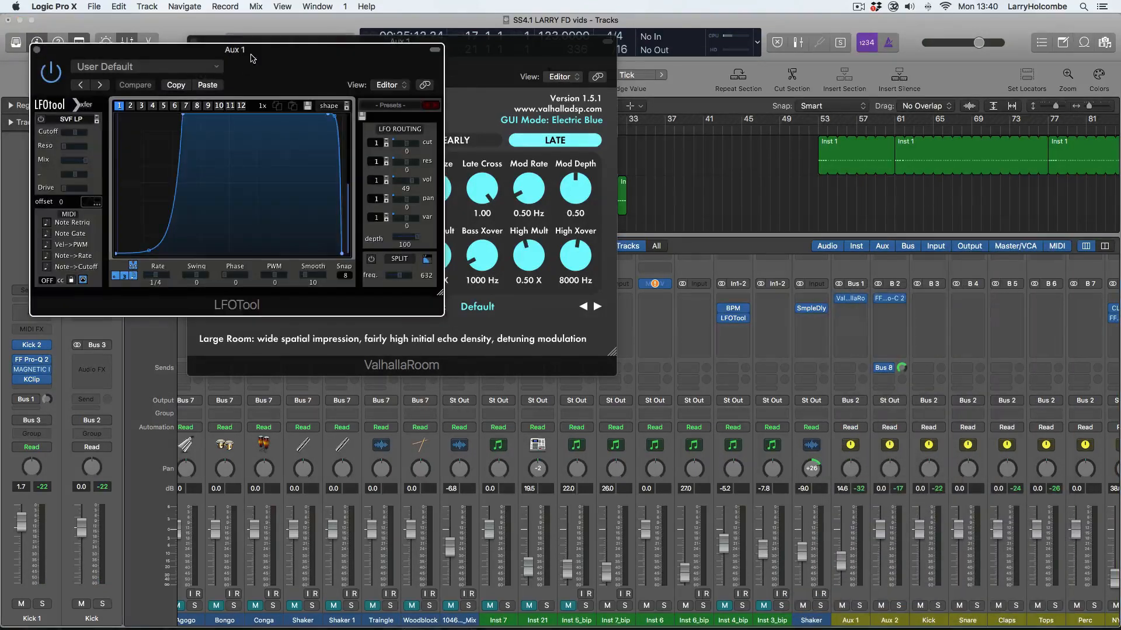
{"action": "left_click_drag", "start_coordinate": [140, 57], "coordinate": [752, 48]}
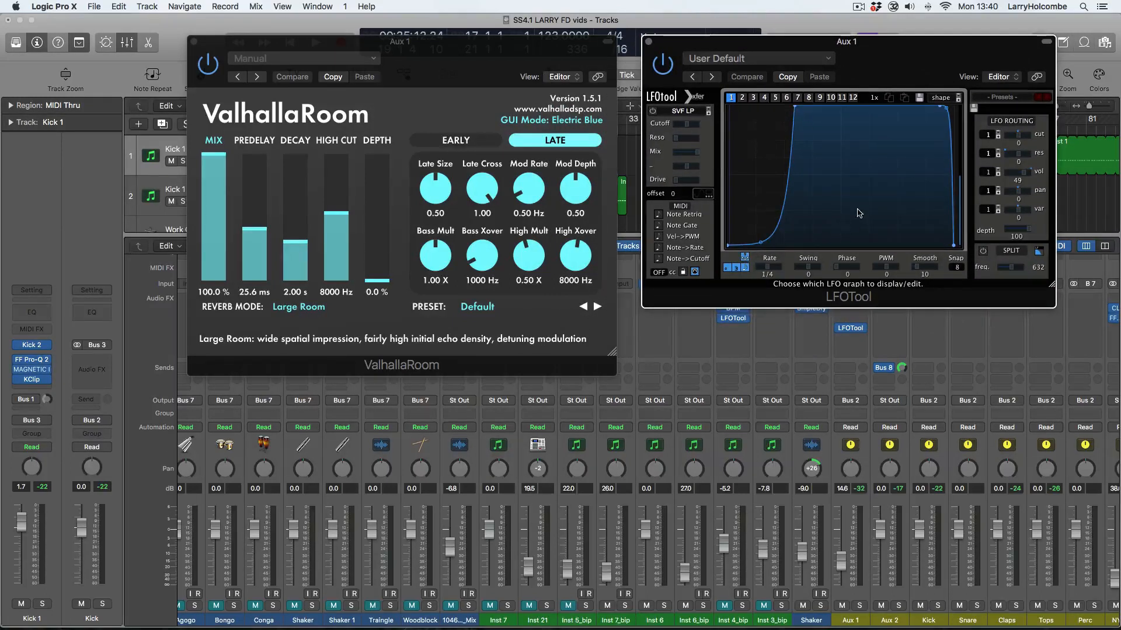
Step: Play the drums and try Aux 1 at -13.0 dB before returning its fader to -14.6 dB
{"action": "key", "text": "space"}
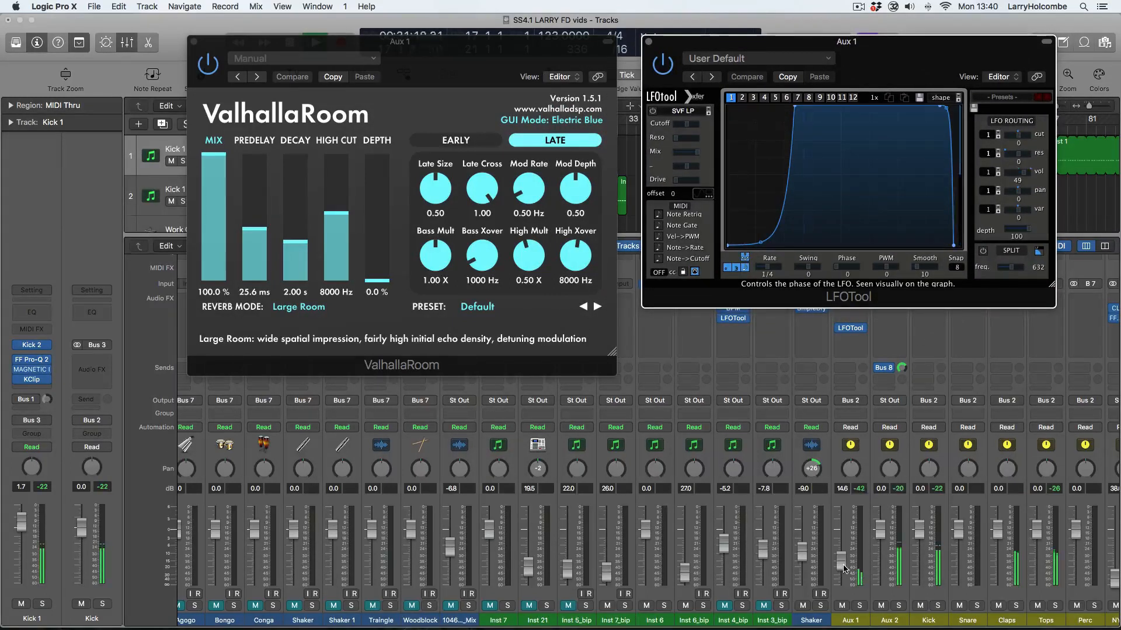
{"action": "left_click_drag", "start_coordinate": [844, 569], "coordinate": [839, 564]}
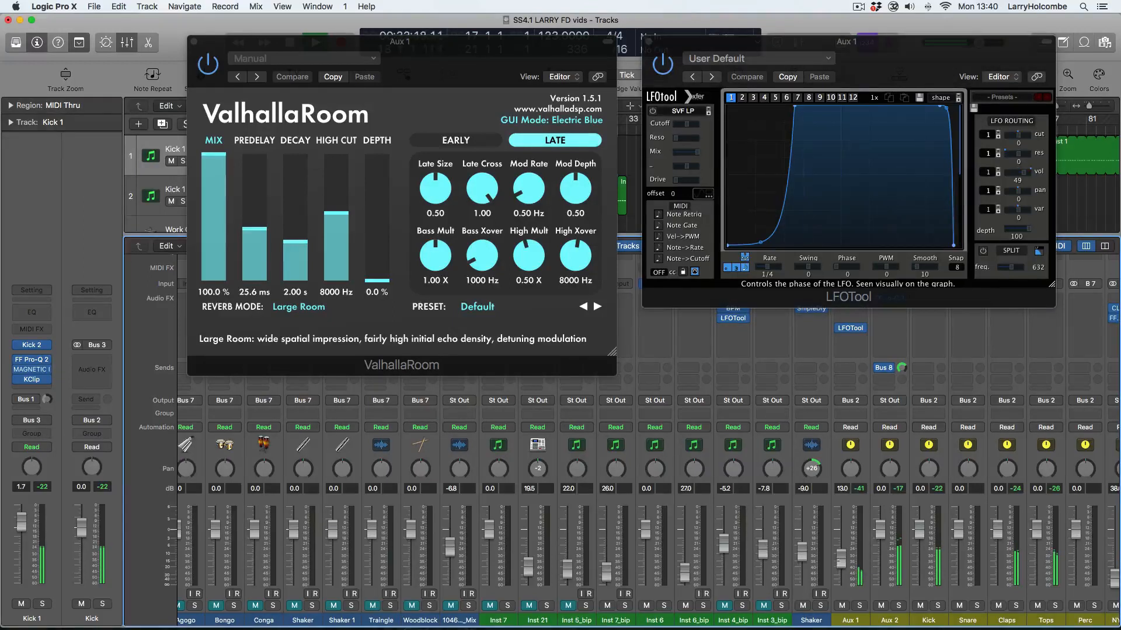
{"action": "left_click_drag", "start_coordinate": [839, 562], "coordinate": [840, 565]}
Step: Set ValhallaRoom's Early Size to 12.4 ms and balance the Aux 1 fader at -8.8 dB
{"action": "left_click", "coordinate": [458, 140]}
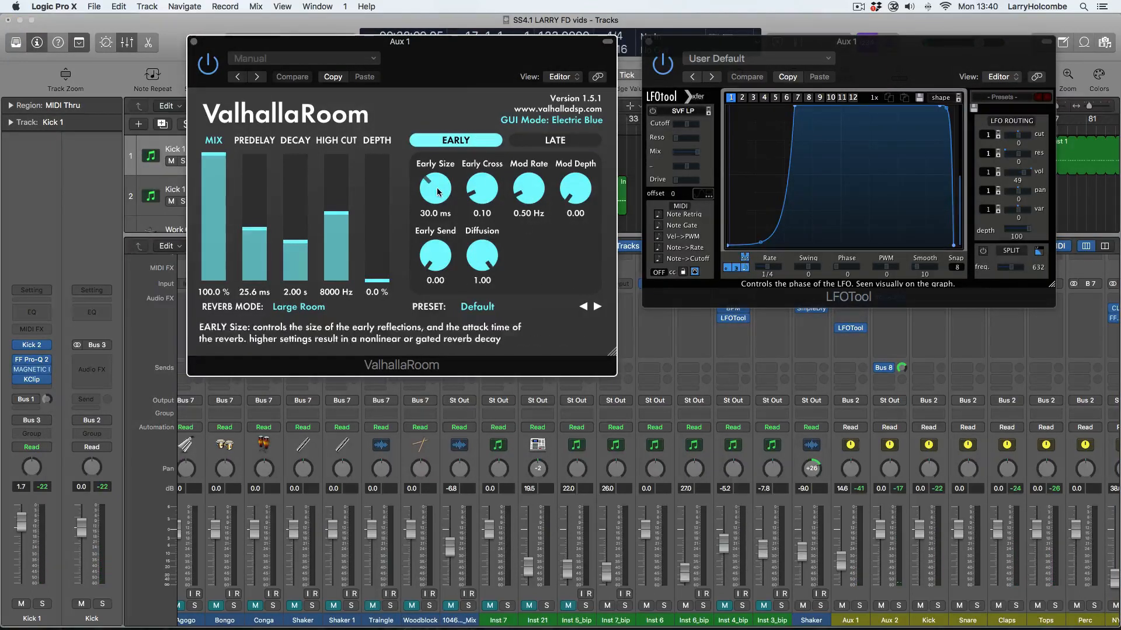
{"action": "mouse_move", "coordinate": [438, 193]}
{"action": "left_mouse_down"}
{"action": "mouse_move", "coordinate": [434, 167]}
{"action": "mouse_move", "coordinate": [435, 219]}
{"action": "mouse_move", "coordinate": [441, 201]}
{"action": "left_mouse_up"}
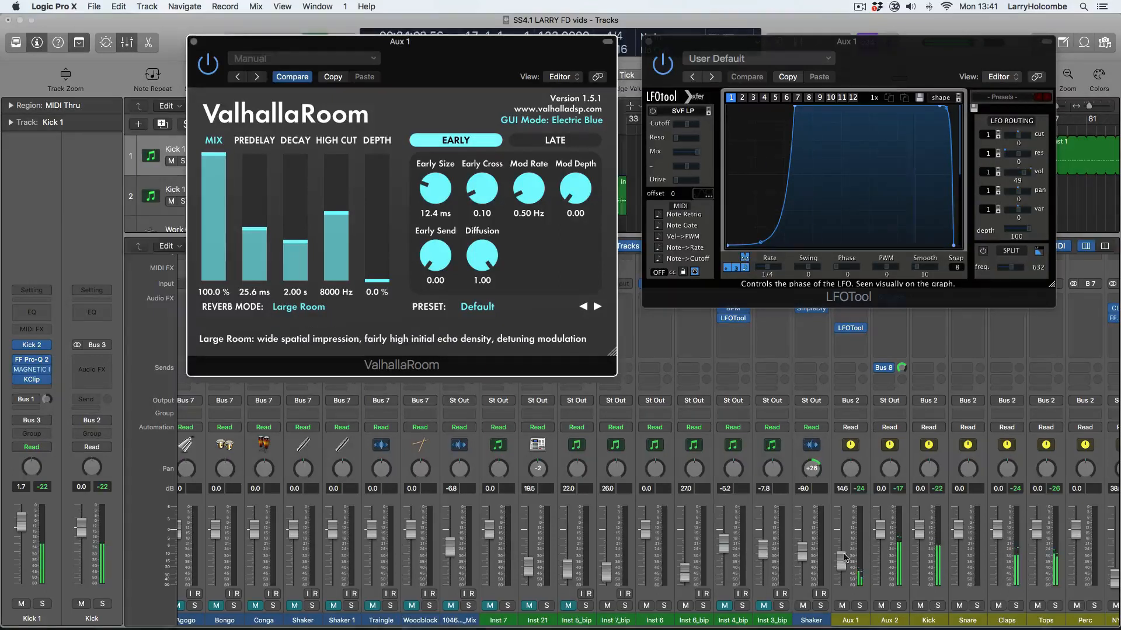
{"action": "mouse_move", "coordinate": [844, 559]}
{"action": "left_mouse_down"}
{"action": "mouse_move", "coordinate": [841, 525]}
{"action": "mouse_move", "coordinate": [845, 557]}
{"action": "left_mouse_up"}
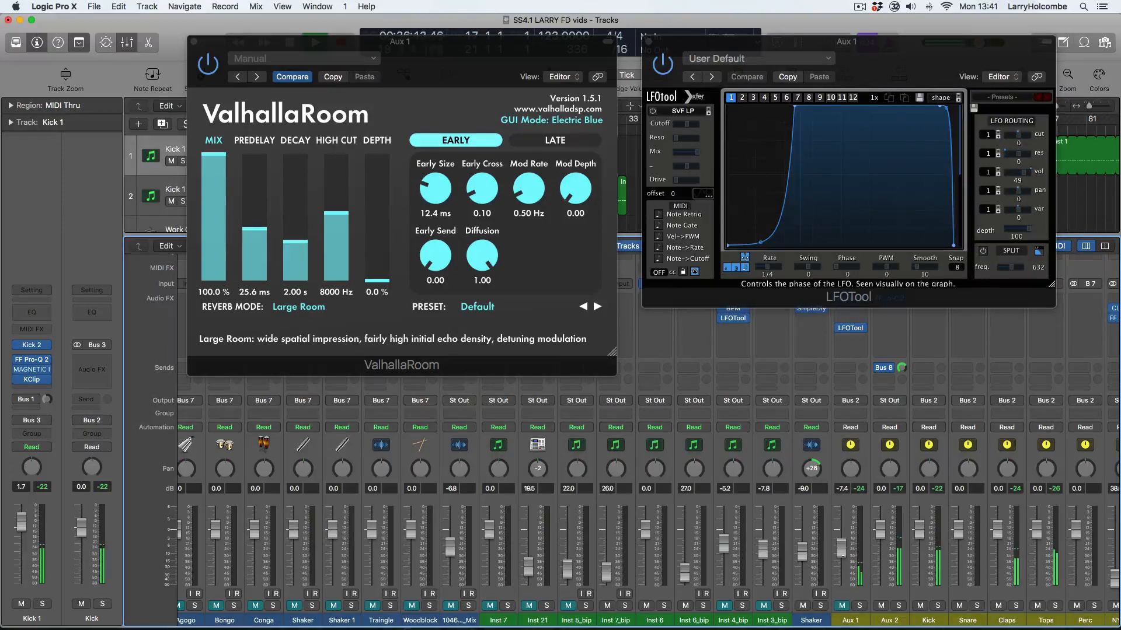
{"action": "left_click", "coordinate": [842, 606]}
{"action": "left_click_drag", "start_coordinate": [841, 549], "coordinate": [840, 551]}
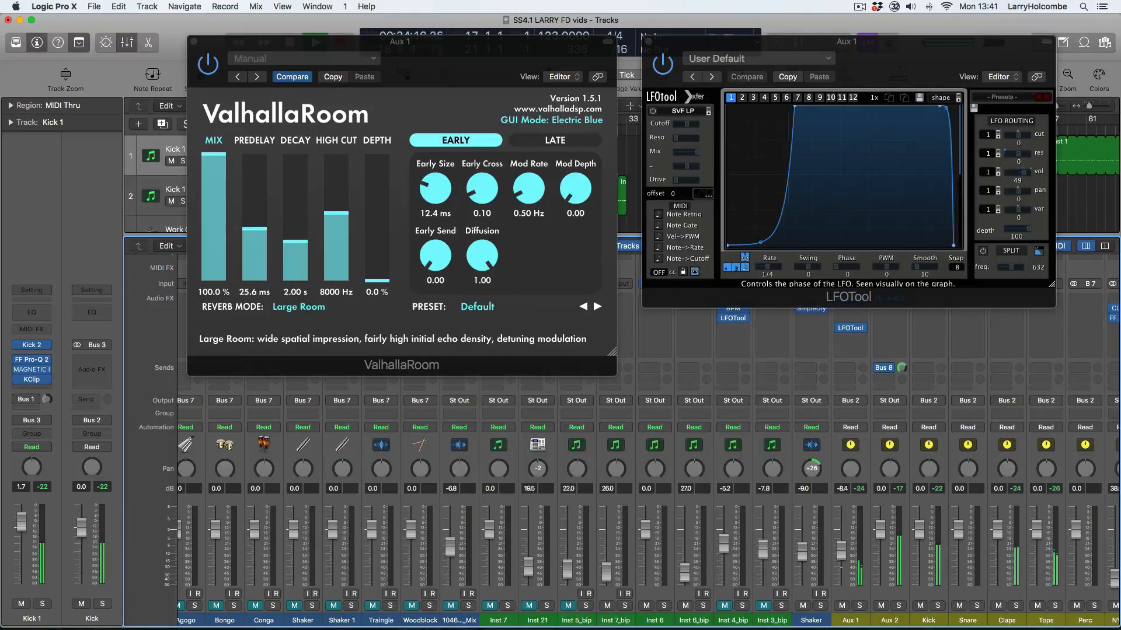
{"action": "scroll", "coordinate": [840, 550], "scroll_direction": "right", "scroll_amount": 1}
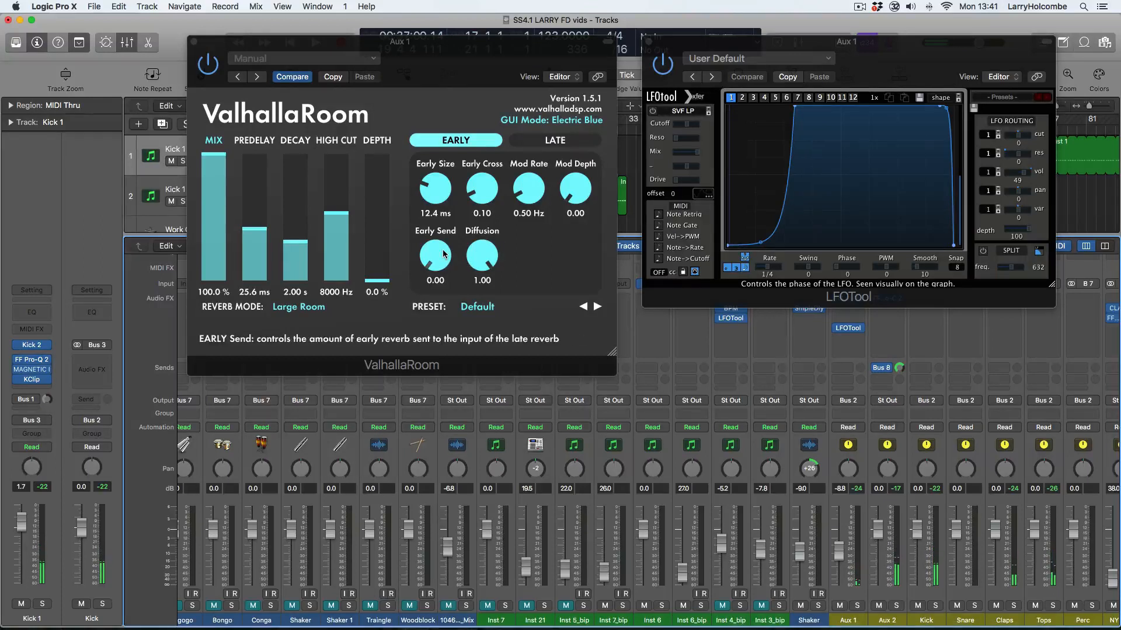
Step: Set ValhallaRoom's Early Size to 140 ms and adjust the early Diffusion to 0.23
{"action": "left_click_drag", "start_coordinate": [477, 258], "coordinate": [483, 295]}
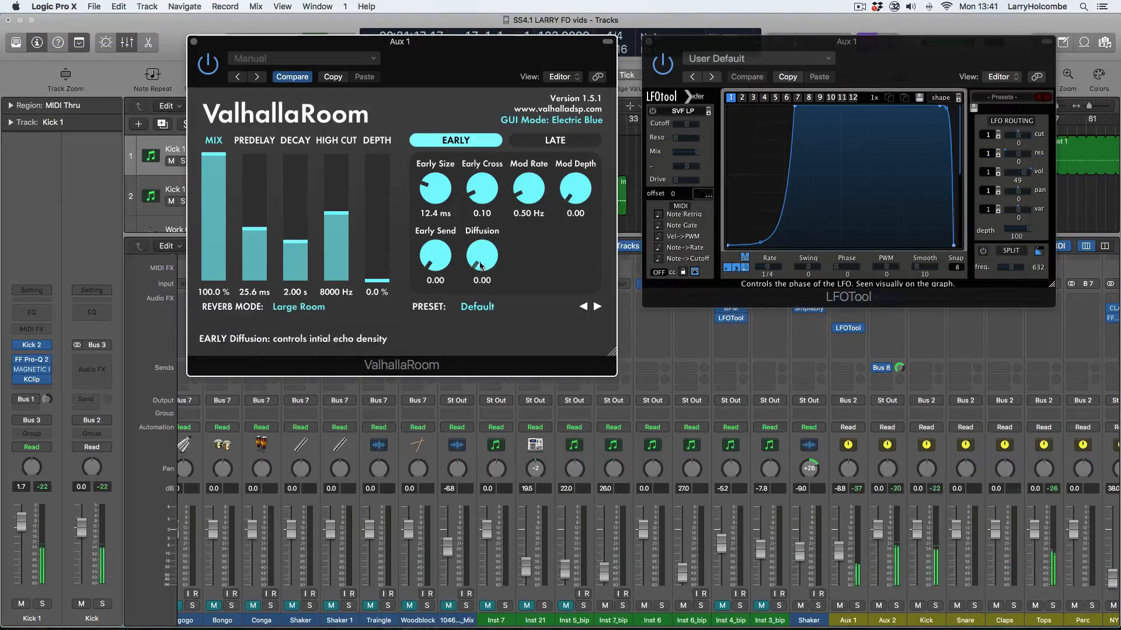
{"action": "left_click_drag", "start_coordinate": [435, 189], "coordinate": [433, 155]}
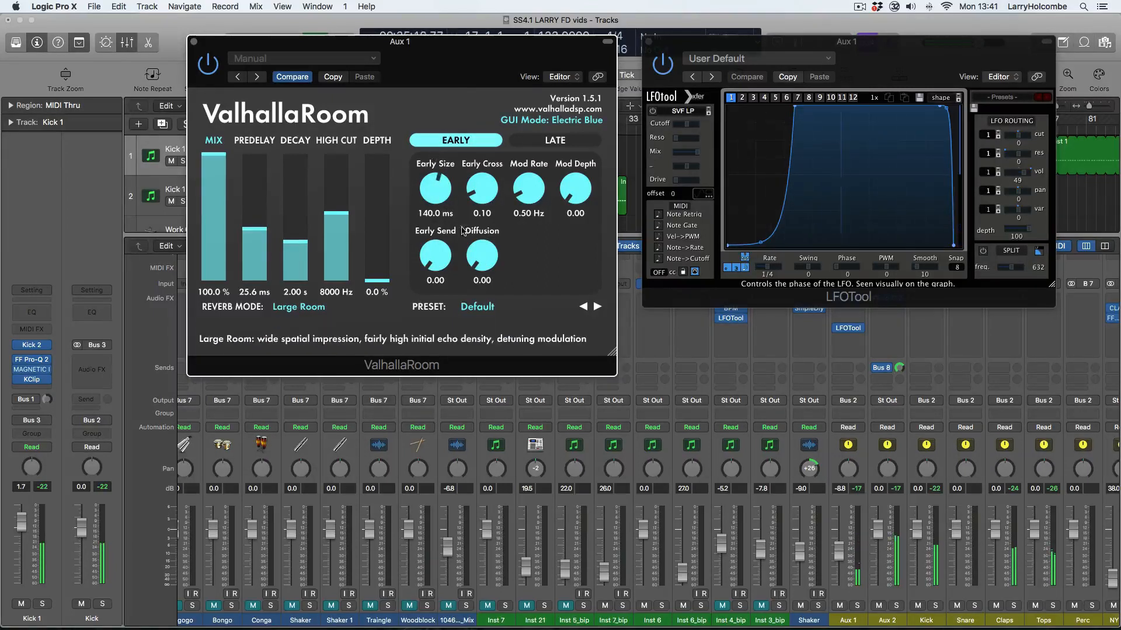
{"action": "left_click_drag", "start_coordinate": [480, 255], "coordinate": [451, 86]}
{"action": "mouse_move", "coordinate": [445, 191]}
{"action": "left_click_drag", "start_coordinate": [483, 252], "coordinate": [505, 300]}
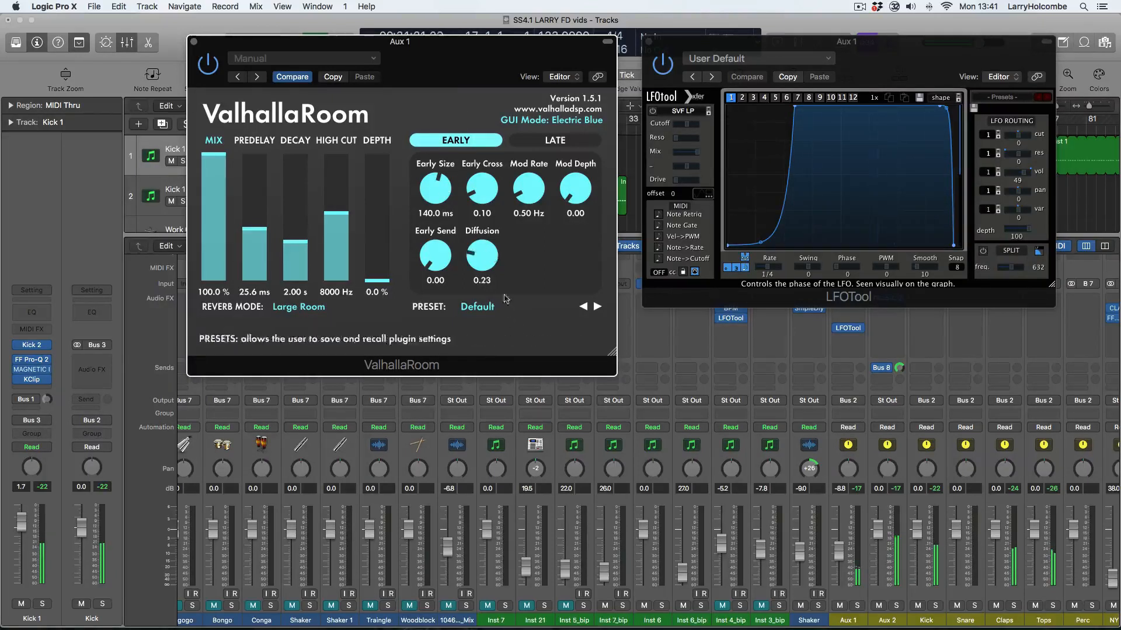
Step: Set ValhallaRoom's early Diffusion to 1.00 and Early Size to 14.9 ms, and close the LFOTool window
{"action": "left_click_drag", "start_coordinate": [486, 262], "coordinate": [463, 202]}
{"action": "left_click_drag", "start_coordinate": [496, 266], "coordinate": [439, 202]}
{"action": "left_click", "coordinate": [647, 41]}
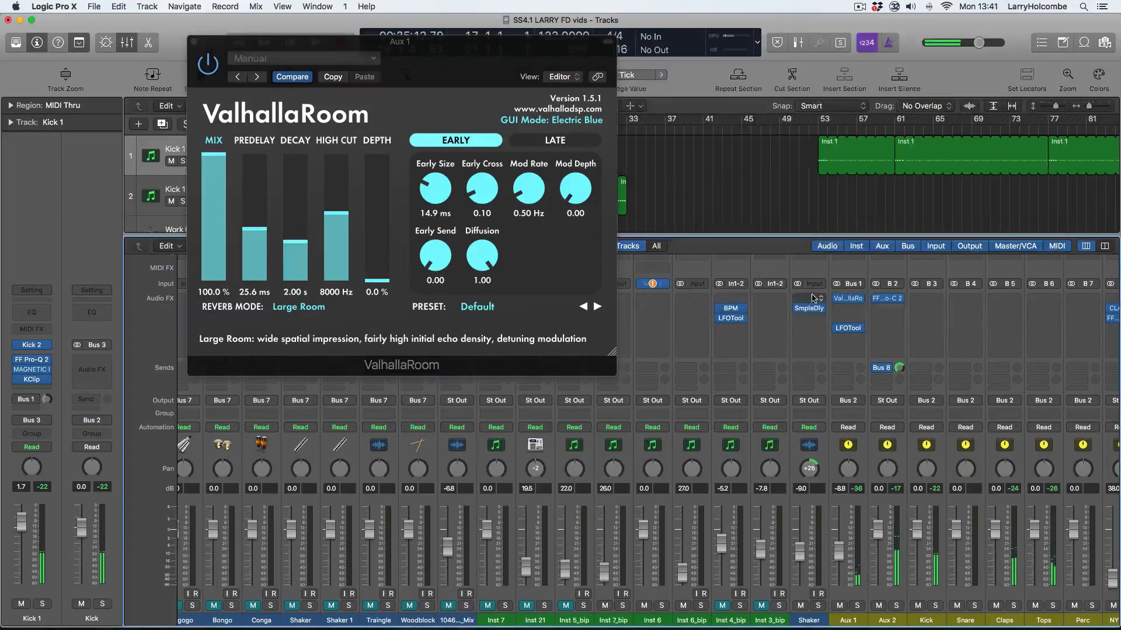
Step: Insert a stereo FF Pro-Q 2 on Aux 1 between ValhallaRoom and LFOTool
{"action": "left_click", "coordinate": [847, 308]}
{"action": "mouse_move", "coordinate": [873, 370]}
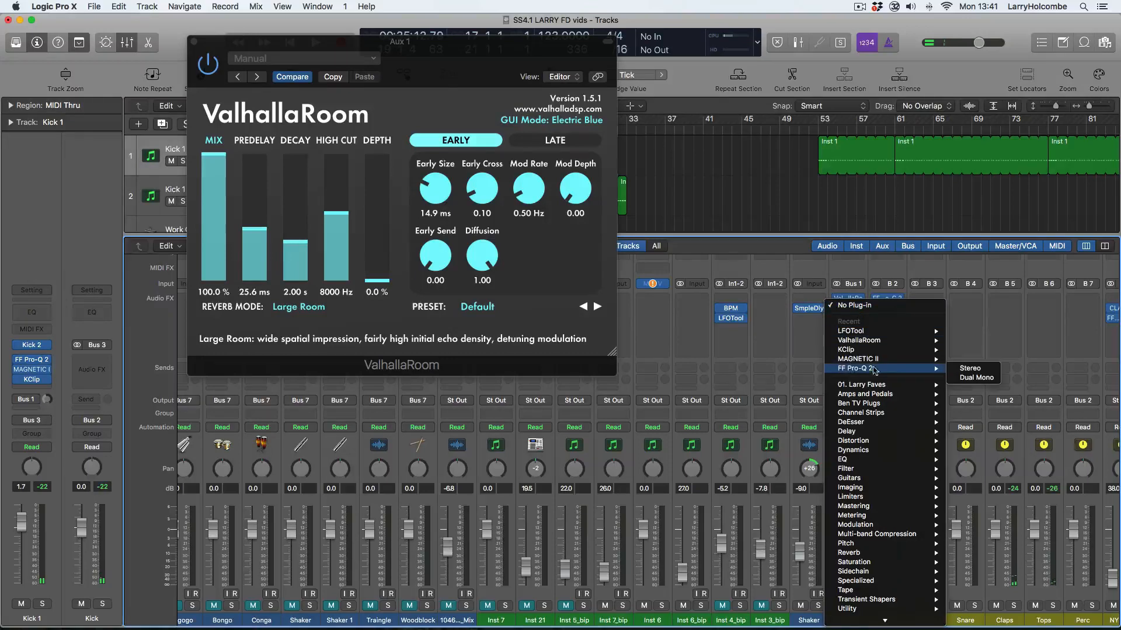
{"action": "left_click", "coordinate": [963, 369]}
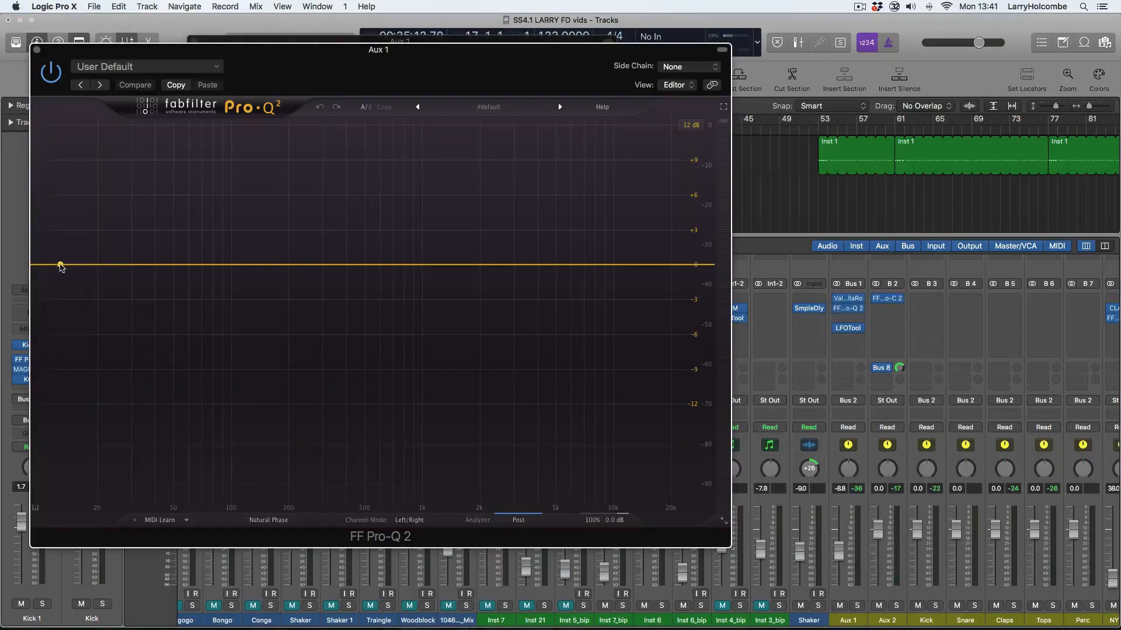
{"action": "left_click_drag", "start_coordinate": [61, 267], "coordinate": [102, 261]}
{"action": "right_click", "coordinate": [102, 261]}
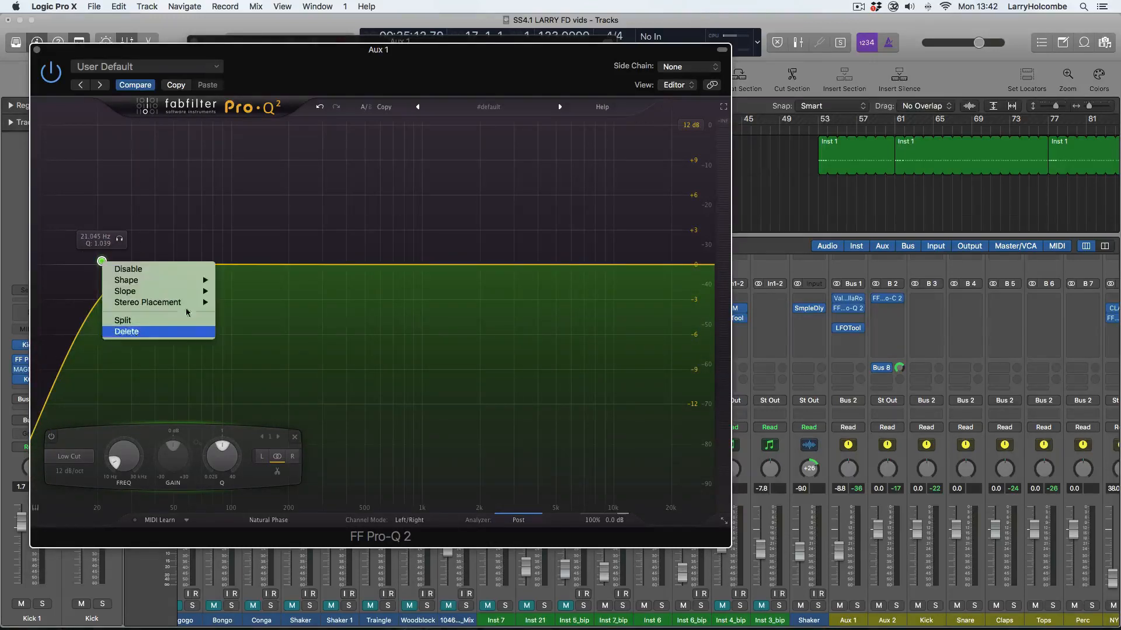
{"action": "left_click", "coordinate": [181, 332]}
Step: Roll off the reverb's top end in Pro-Q 2 with a high cut at about 7186 Hz, Q 0.729, and close the EQ
{"action": "left_click_drag", "start_coordinate": [693, 267], "coordinate": [609, 268]}
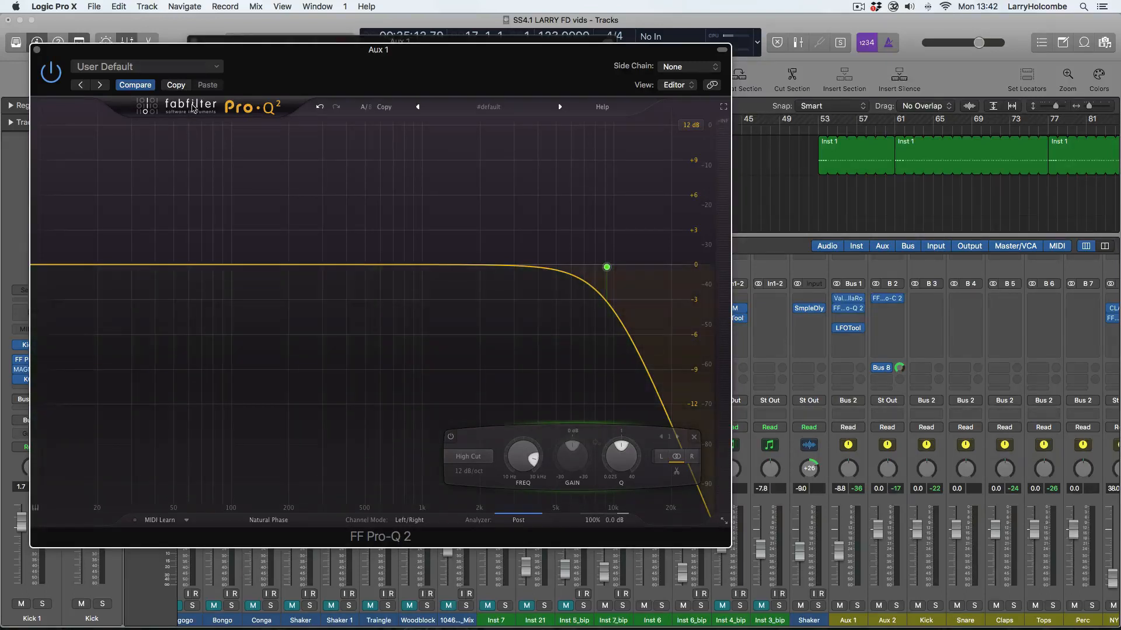
{"action": "key", "text": "space"}
{"action": "left_click_drag", "start_coordinate": [607, 268], "coordinate": [587, 298]}
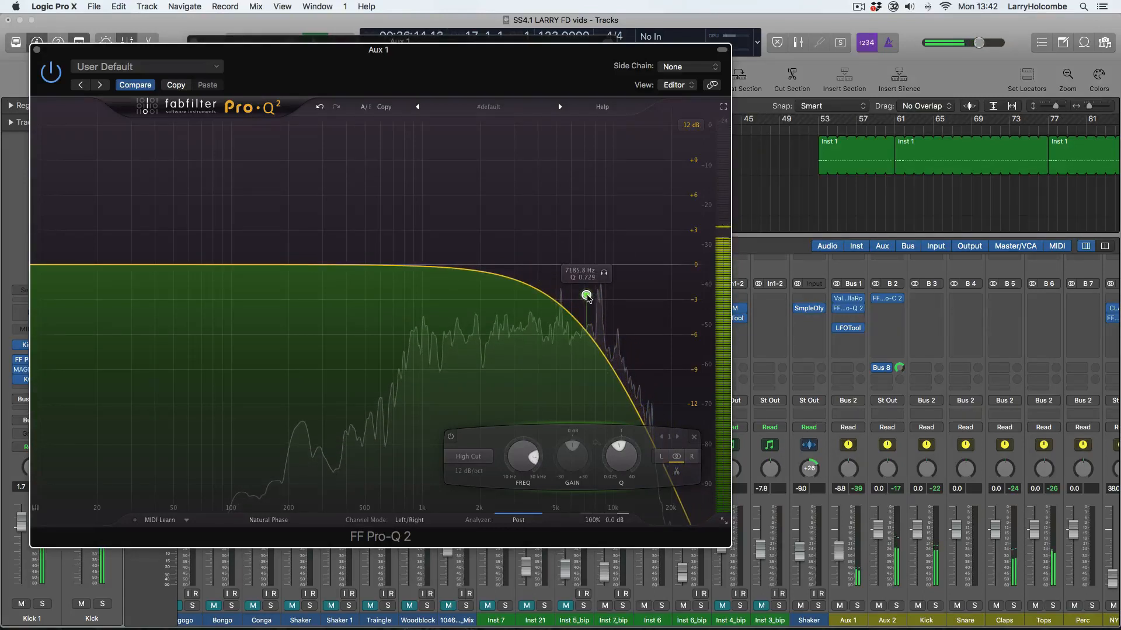
{"action": "left_click", "coordinate": [36, 53]}
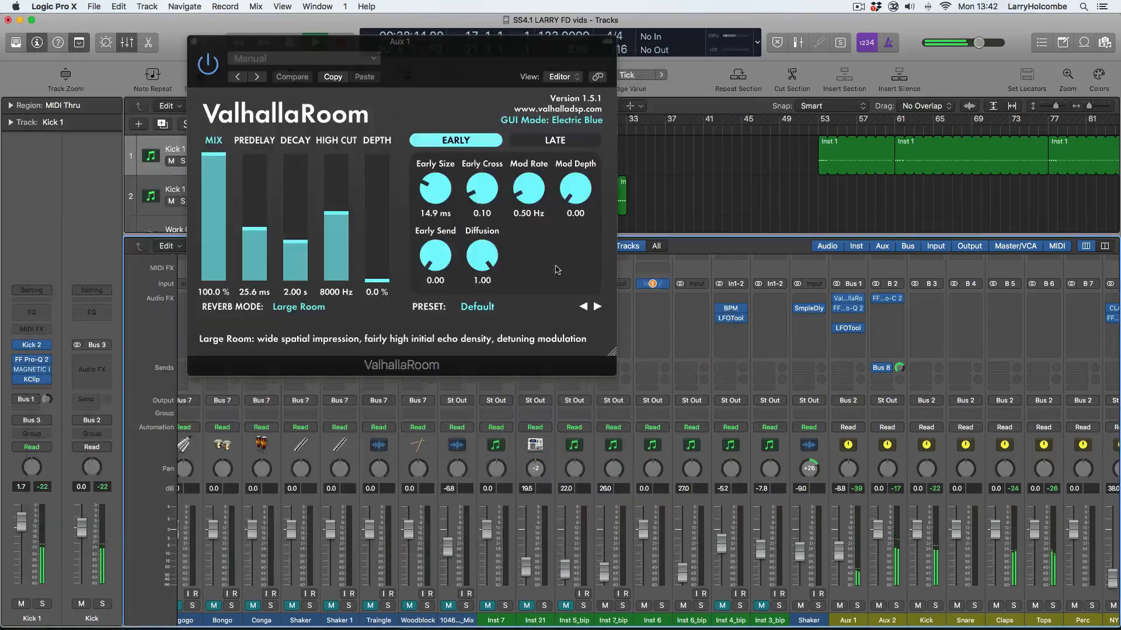
Step: Unmute the Plate Verb channel in the mixer
{"action": "scroll", "coordinate": [1043, 624], "scroll_direction": "right", "scroll_amount": 5}
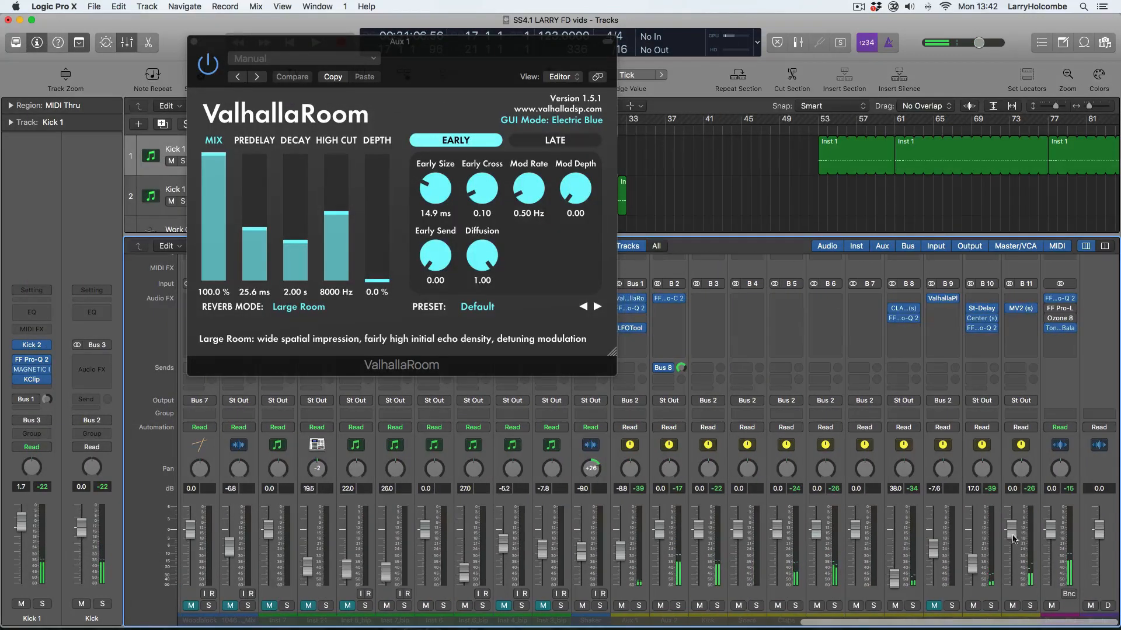
{"action": "left_click", "coordinate": [933, 605]}
Step: Compare the drums with Aux 1 muted and unmuted, and set its fader to -7.8 dB
{"action": "scroll", "coordinate": [904, 592], "scroll_direction": "left", "scroll_amount": 5}
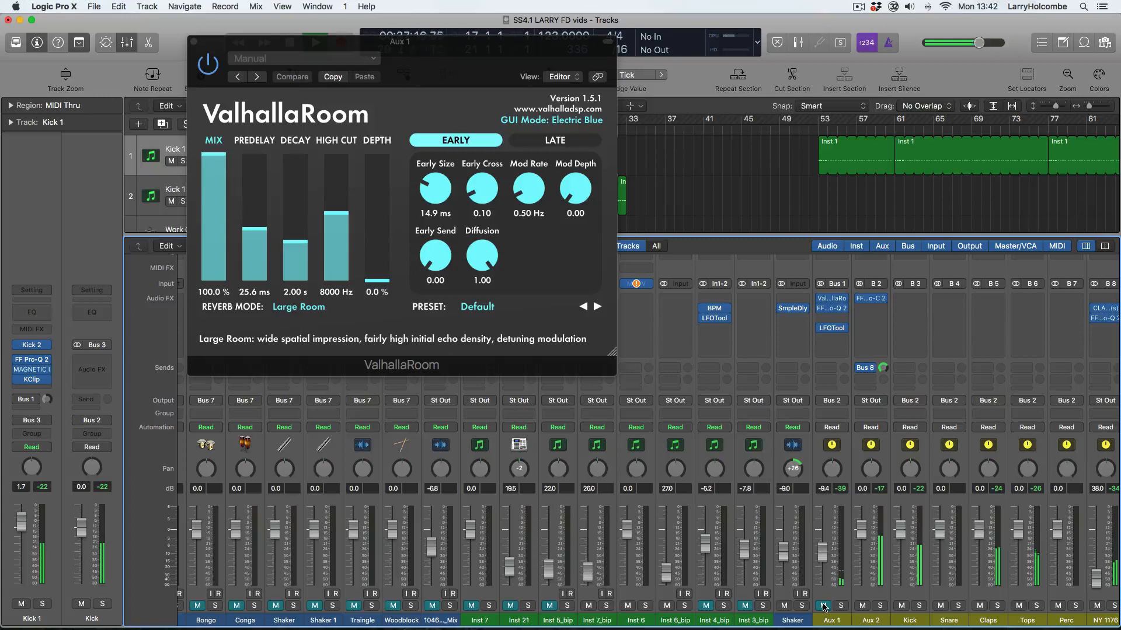
{"action": "scroll", "coordinate": [822, 582], "scroll_direction": "up", "scroll_amount": 3}
{"action": "left_click", "coordinate": [823, 607]}
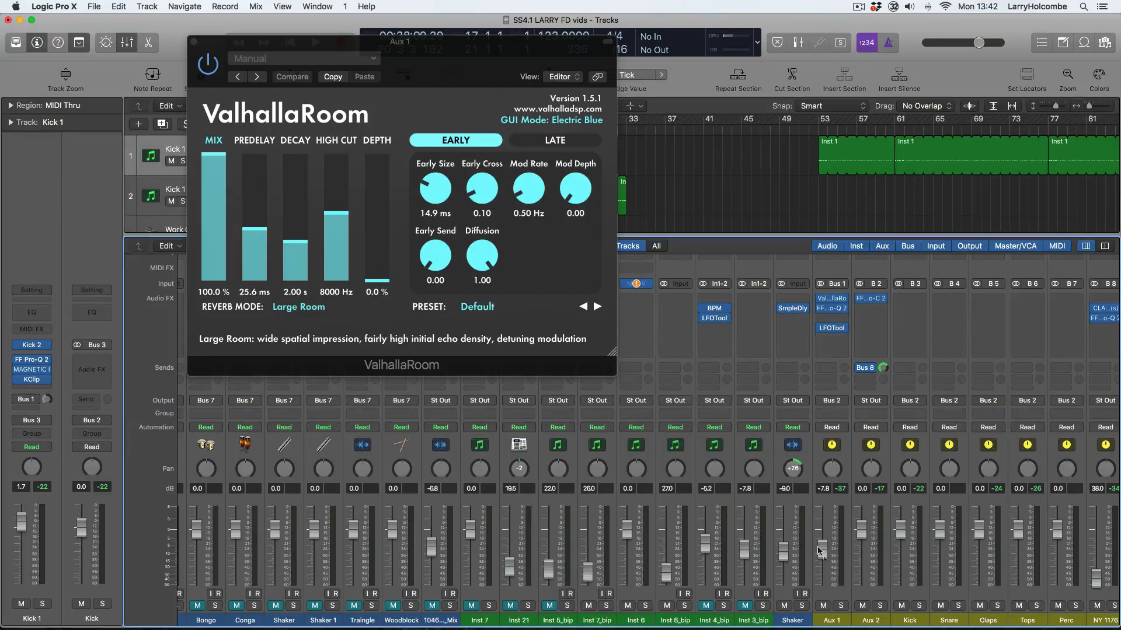
Step: Try ValhallaRoom's Depth at 43.8 % while setting Decay to 0.75 s, and return Depth to 0.0 %
{"action": "left_click", "coordinate": [374, 250]}
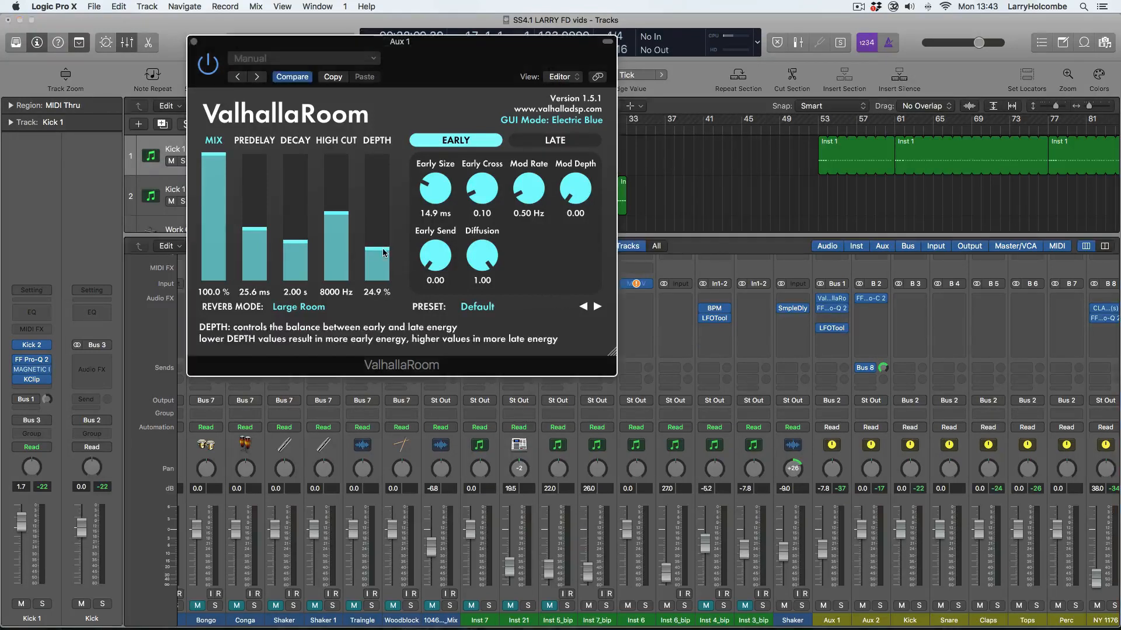
{"action": "left_click_drag", "start_coordinate": [371, 249], "coordinate": [374, 229]}
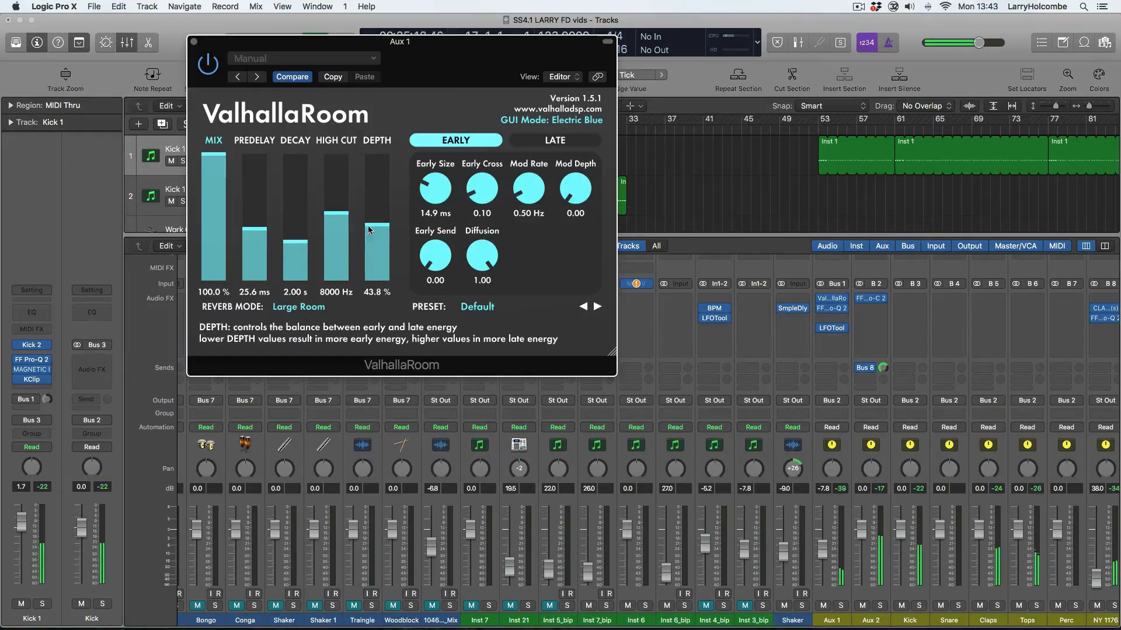
{"action": "left_click_drag", "start_coordinate": [296, 245], "coordinate": [297, 257]}
{"action": "left_click_drag", "start_coordinate": [380, 232], "coordinate": [389, 323]}
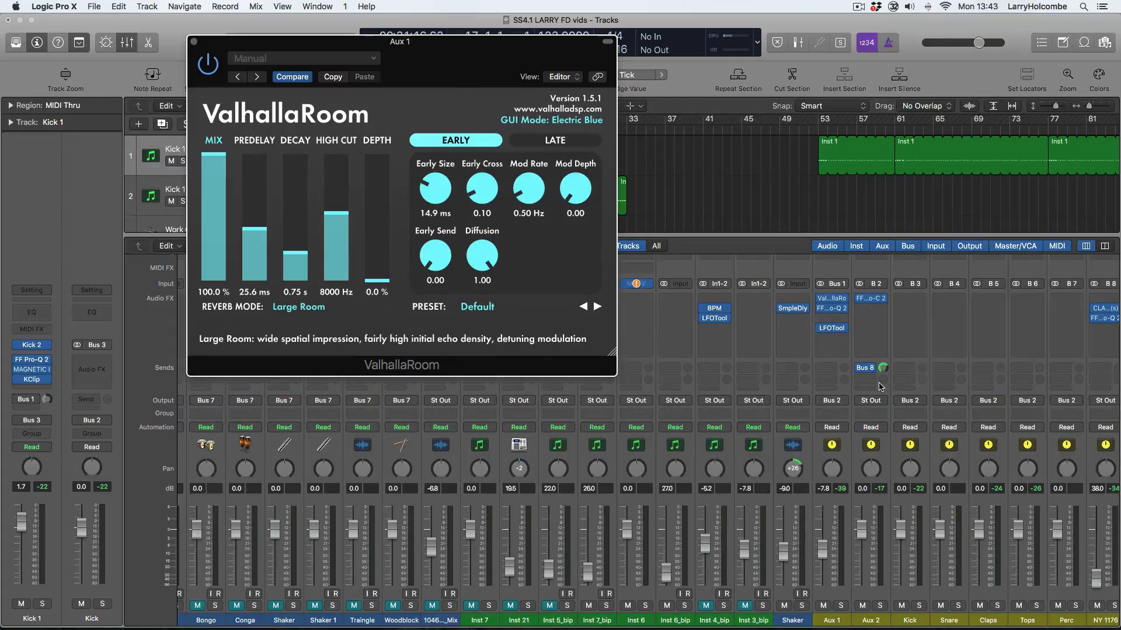
{"action": "scroll", "coordinate": [881, 386], "scroll_direction": "right", "scroll_amount": 3}
{"action": "scroll", "coordinate": [881, 386], "scroll_direction": "right", "scroll_amount": 2}
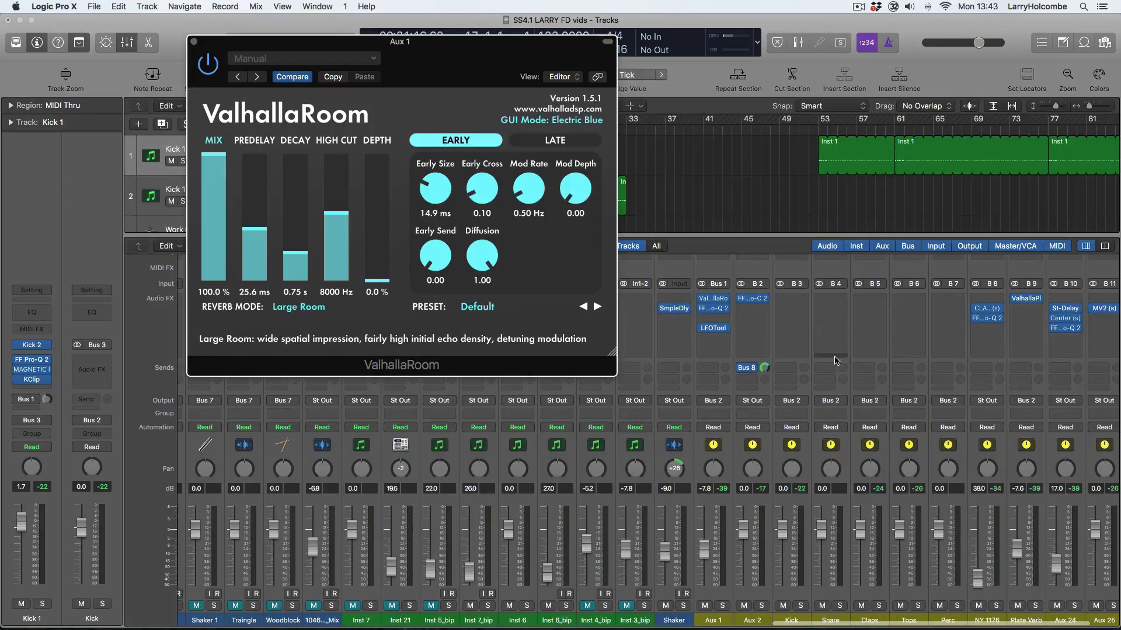
{"action": "scroll", "coordinate": [835, 360], "scroll_direction": "left", "scroll_amount": 2}
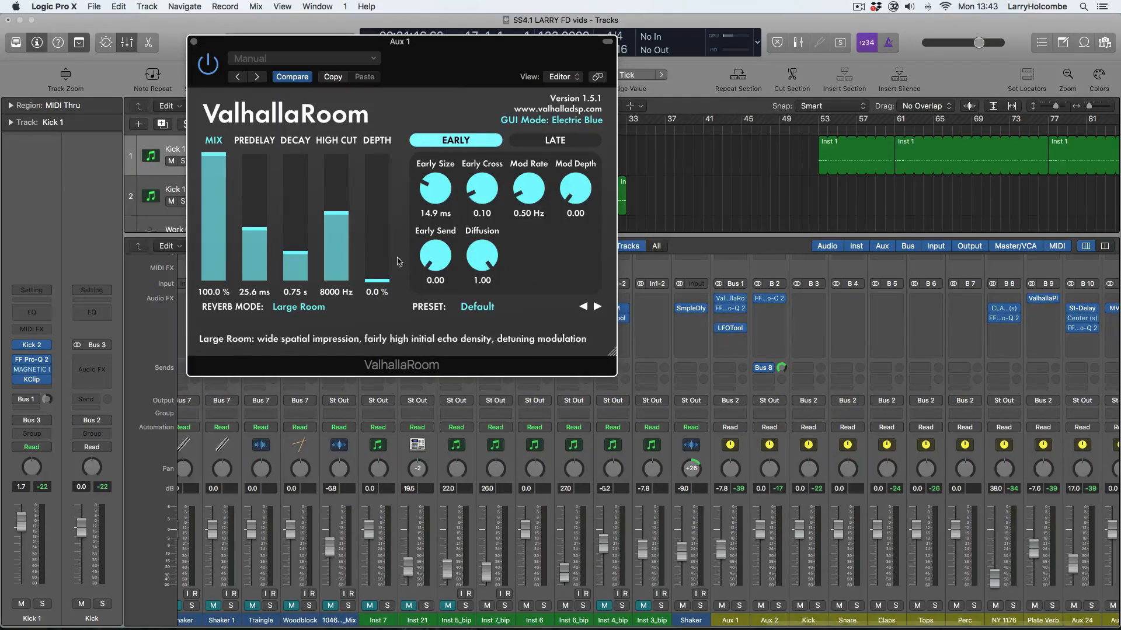